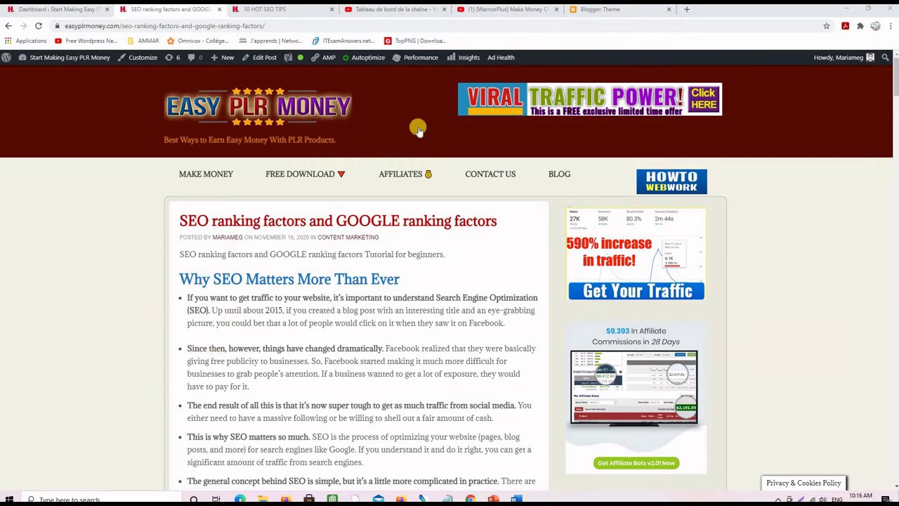
Step: Switch to the Blogger theme page and browse its theme gallery up to the Simple designs
{"action": "left_click", "coordinate": [610, 10]}
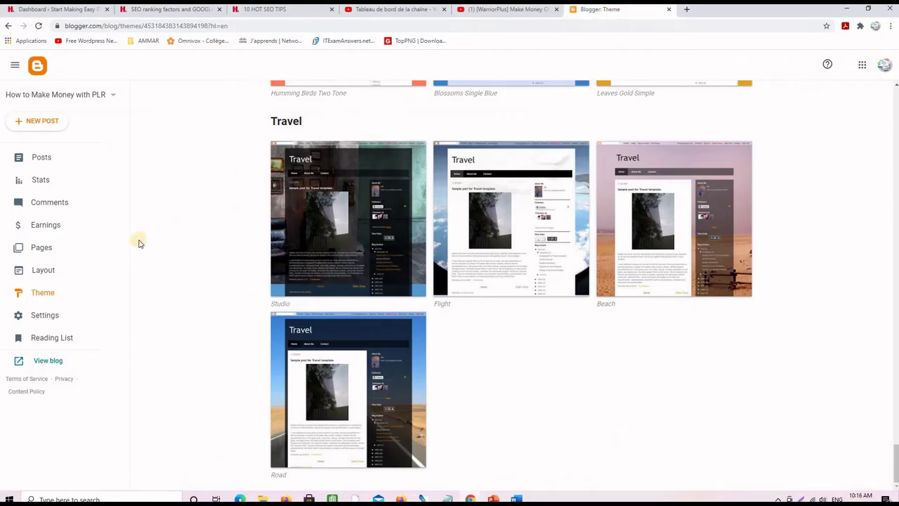
{"action": "scroll", "coordinate": [178, 259], "scroll_direction": "up", "scroll_amount": 10}
{"action": "scroll", "coordinate": [232, 297], "scroll_direction": "up", "scroll_amount": 15}
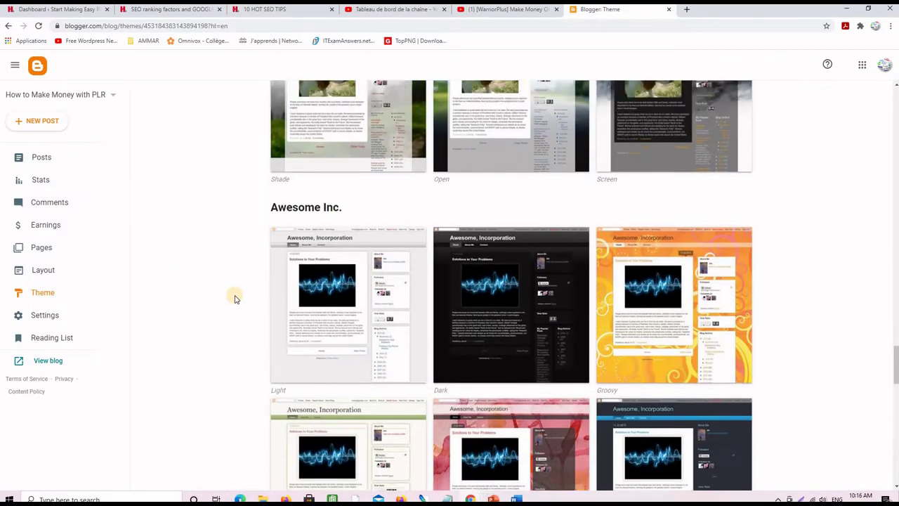
{"action": "scroll", "coordinate": [235, 298], "scroll_direction": "up", "scroll_amount": 2}
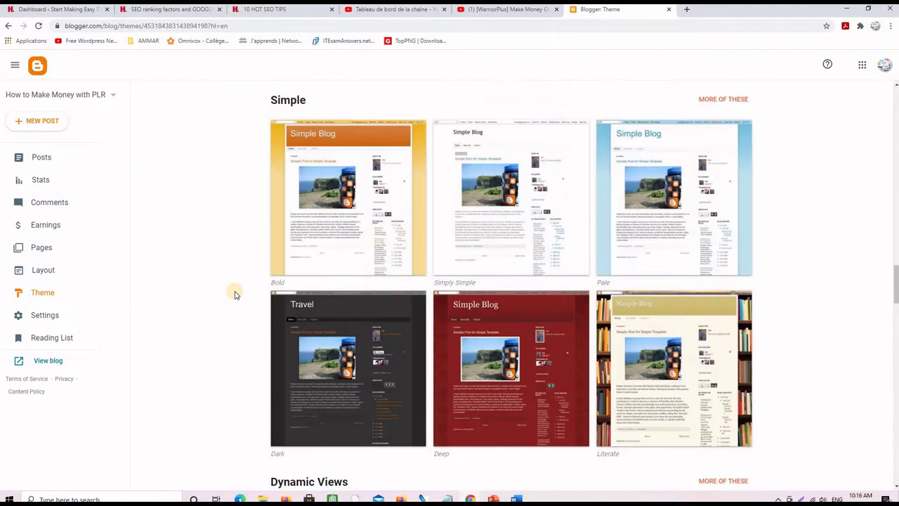
{"action": "scroll", "coordinate": [236, 292], "scroll_direction": "up", "scroll_amount": 2}
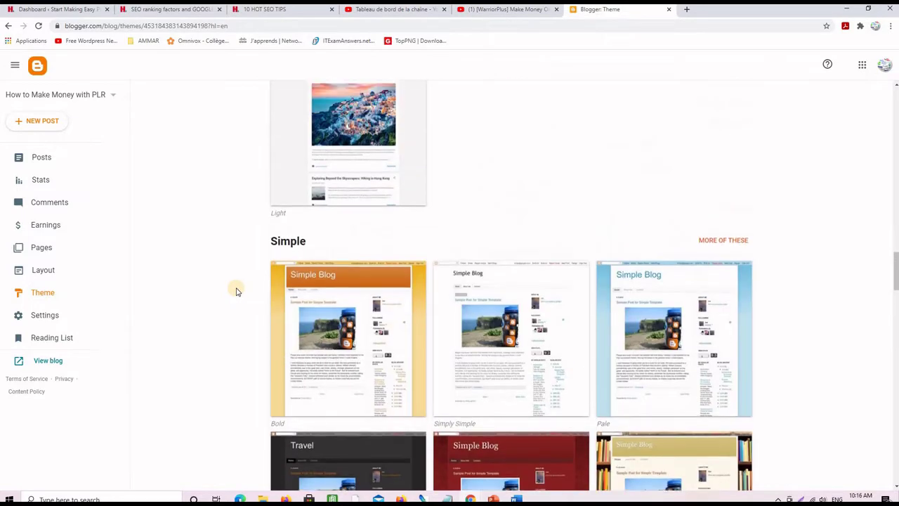
{"action": "scroll", "coordinate": [237, 291], "scroll_direction": "down", "scroll_amount": 1}
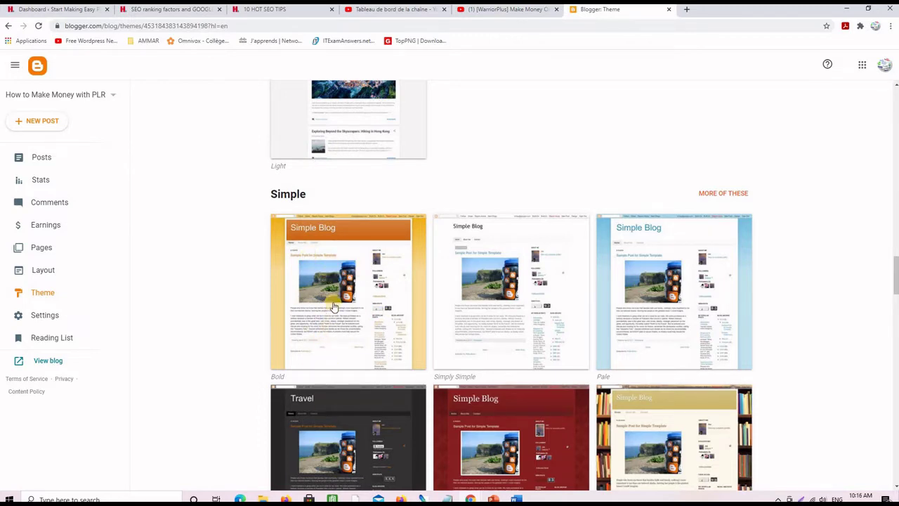
Step: Return to the SEO ranking factors and GOOGLE ranking factors article and skim its opening sections
{"action": "key", "text": "ctrl+2"}
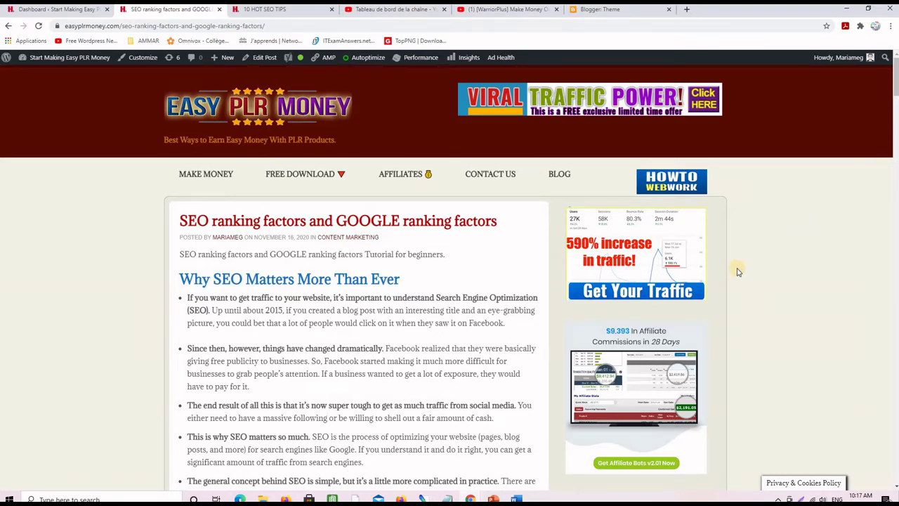
{"action": "scroll", "coordinate": [738, 272], "scroll_direction": "down", "scroll_amount": 8}
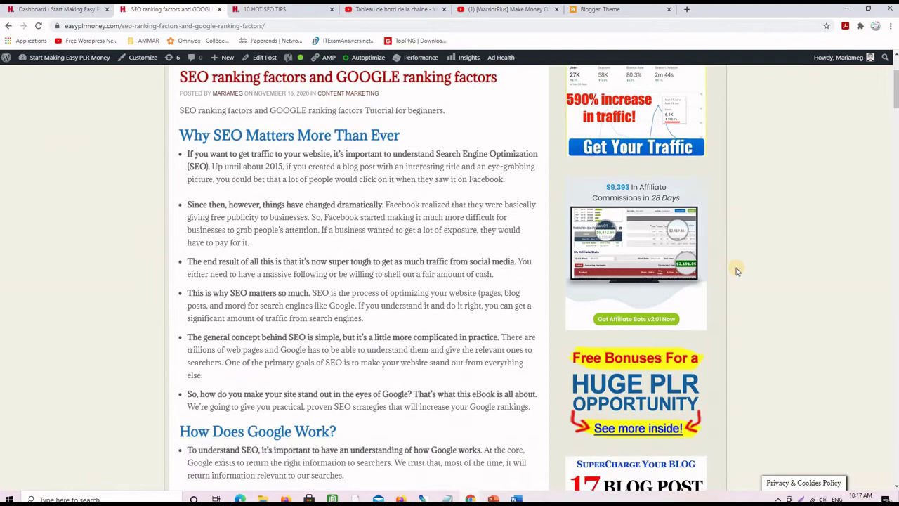
{"action": "scroll", "coordinate": [738, 272], "scroll_direction": "up", "scroll_amount": 3}
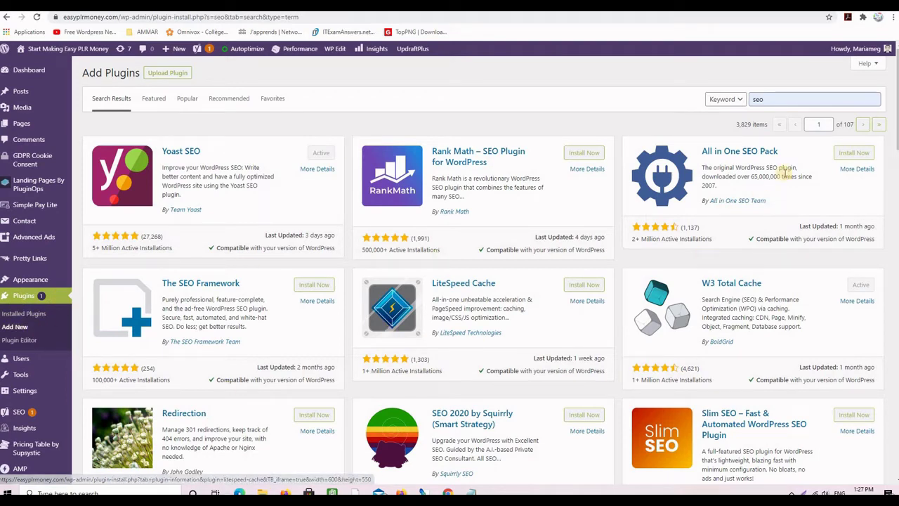
Step: Highlight the keyword seo in the WordPress plugin search
{"action": "double_click", "coordinate": [758, 99]}
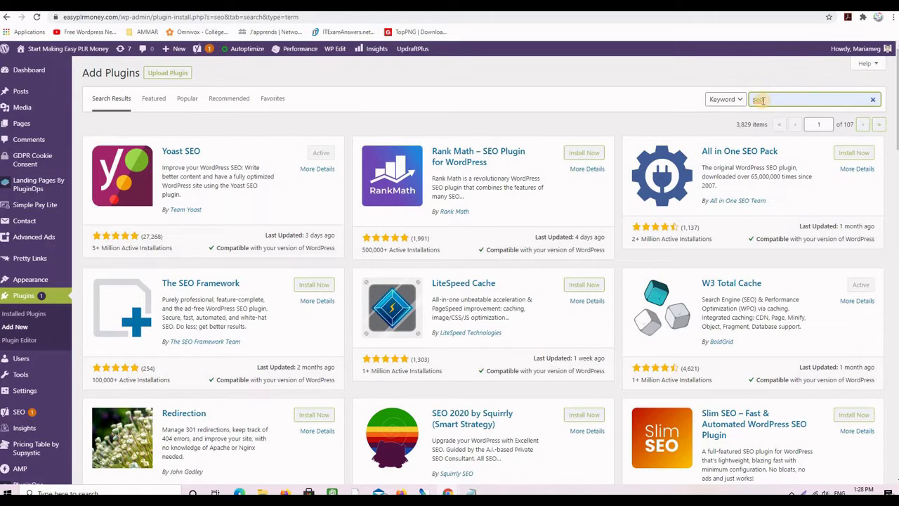
{"action": "left_click", "coordinate": [760, 99]}
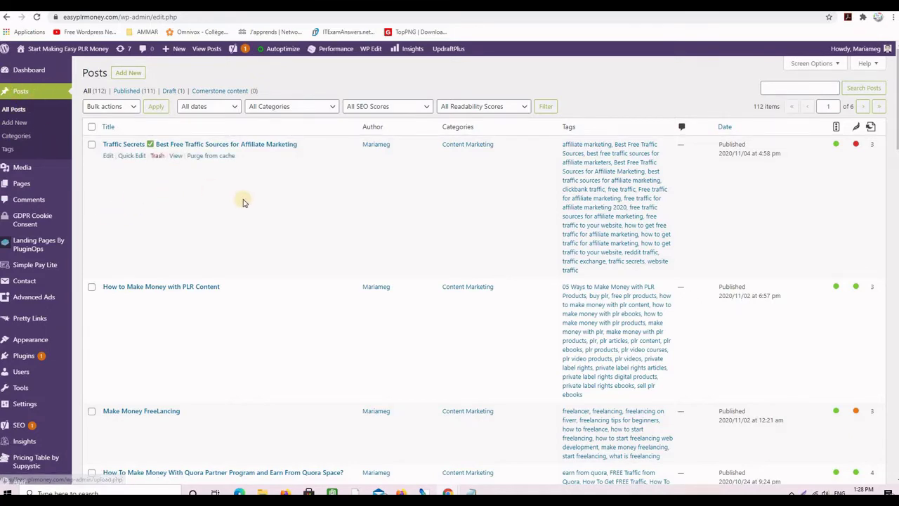
Step: Look through the list of all posts with their SEO and readability scores
{"action": "scroll", "coordinate": [257, 203], "scroll_direction": "down", "scroll_amount": 10}
{"action": "scroll", "coordinate": [265, 212], "scroll_direction": "up", "scroll_amount": 6}
{"action": "scroll", "coordinate": [266, 212], "scroll_direction": "up", "scroll_amount": 5}
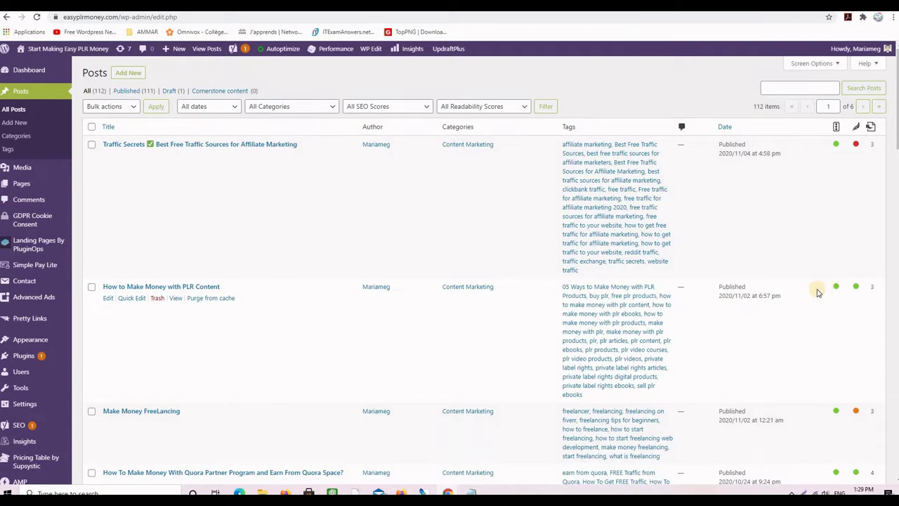
Step: Open the post How to Make Money with PLR Content for editing and go to its Yoast SEO section
{"action": "left_click", "coordinate": [108, 300]}
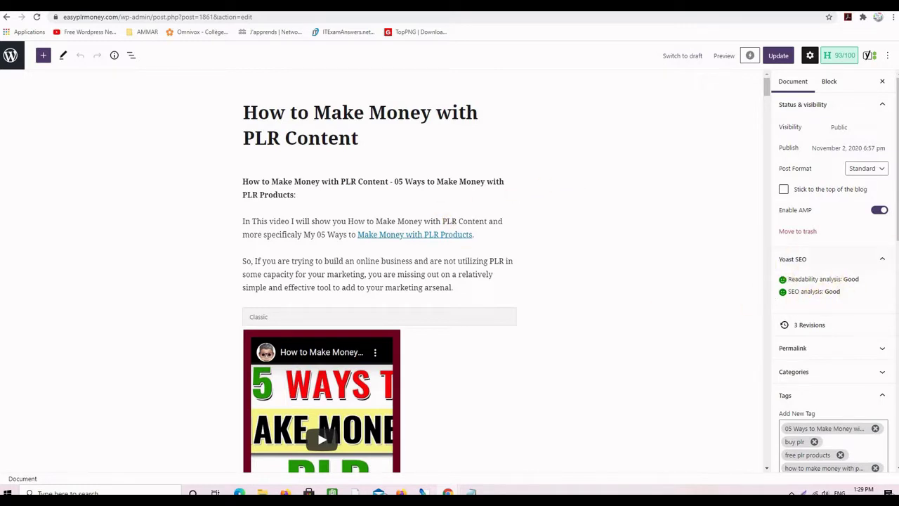
{"action": "scroll", "coordinate": [457, 324], "scroll_direction": "down", "scroll_amount": 1}
{"action": "scroll", "coordinate": [484, 331], "scroll_direction": "up", "scroll_amount": 1}
{"action": "left_click_drag", "start_coordinate": [766, 90], "coordinate": [767, 444]}
{"action": "scroll", "coordinate": [492, 328], "scroll_direction": "down", "scroll_amount": 1}
{"action": "scroll", "coordinate": [490, 317], "scroll_direction": "up", "scroll_amount": 1}
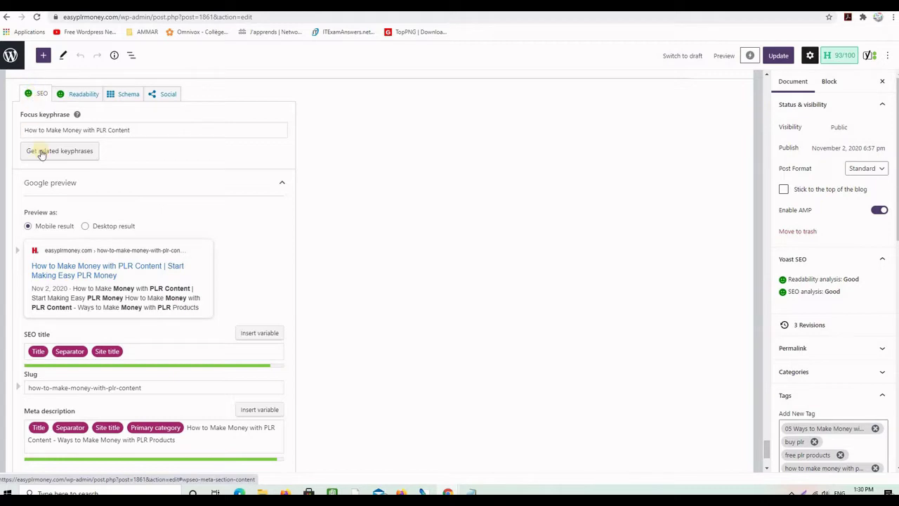
Step: Highlight the post's focus keyphrase and view its Google preview, SEO title, slug and meta description
{"action": "left_click_drag", "start_coordinate": [136, 129], "coordinate": [26, 128]}
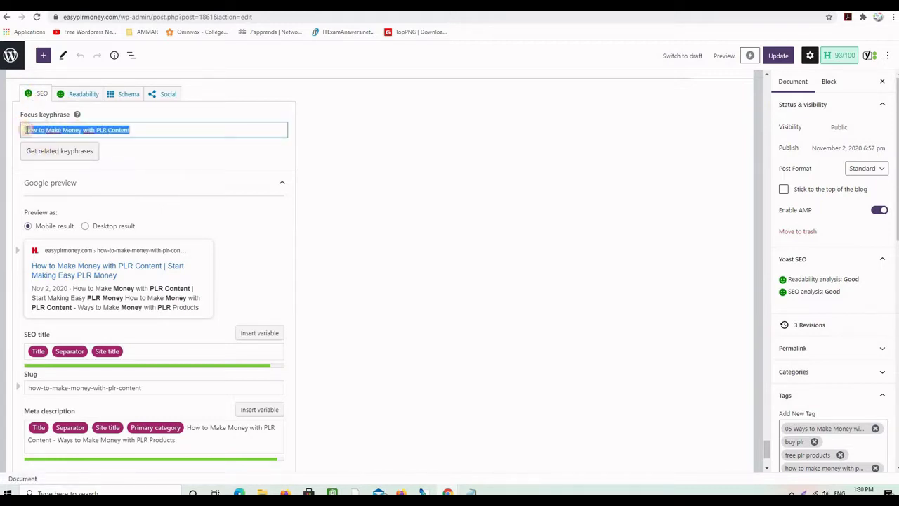
{"action": "left_click_drag", "start_coordinate": [134, 131], "coordinate": [15, 130]}
{"action": "scroll", "coordinate": [134, 180], "scroll_direction": "down", "scroll_amount": 2}
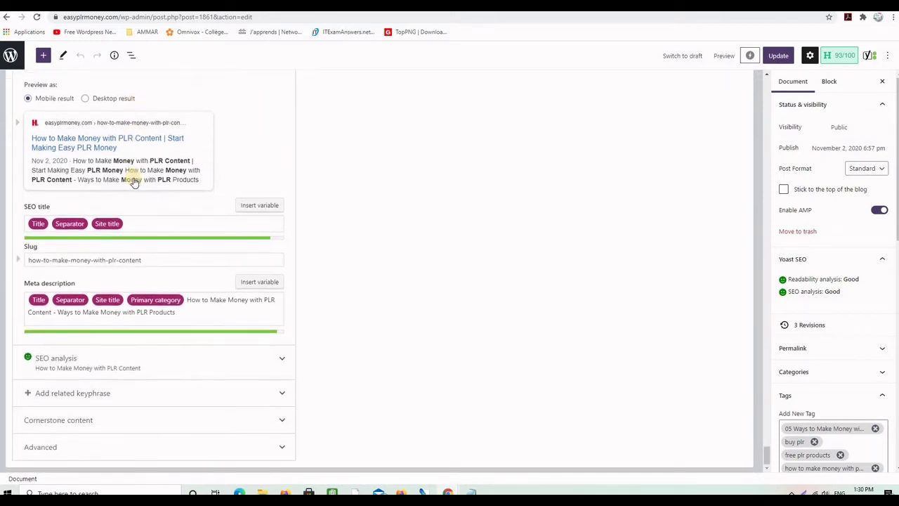
Step: Expand the SEO analysis of the focus keyphrase and review its listed problems and good results
{"action": "left_click", "coordinate": [66, 366]}
{"action": "scroll", "coordinate": [160, 344], "scroll_direction": "down", "scroll_amount": 5}
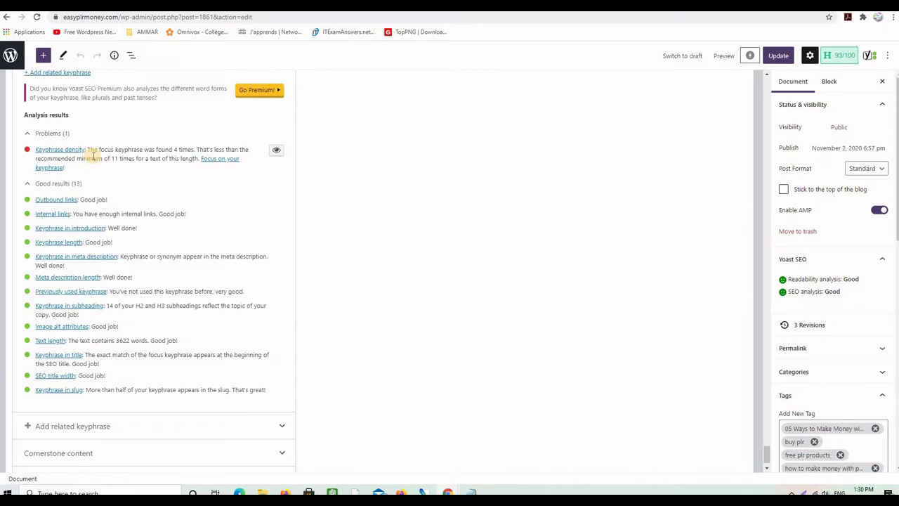
{"action": "scroll", "coordinate": [500, 286], "scroll_direction": "up", "scroll_amount": 5}
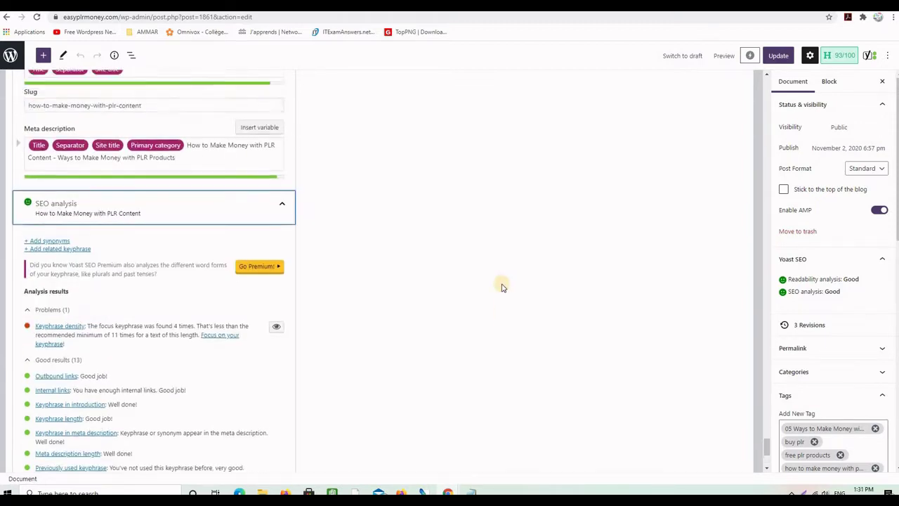
{"action": "scroll", "coordinate": [499, 288], "scroll_direction": "up", "scroll_amount": 3}
{"action": "scroll", "coordinate": [499, 288], "scroll_direction": "down", "scroll_amount": 3}
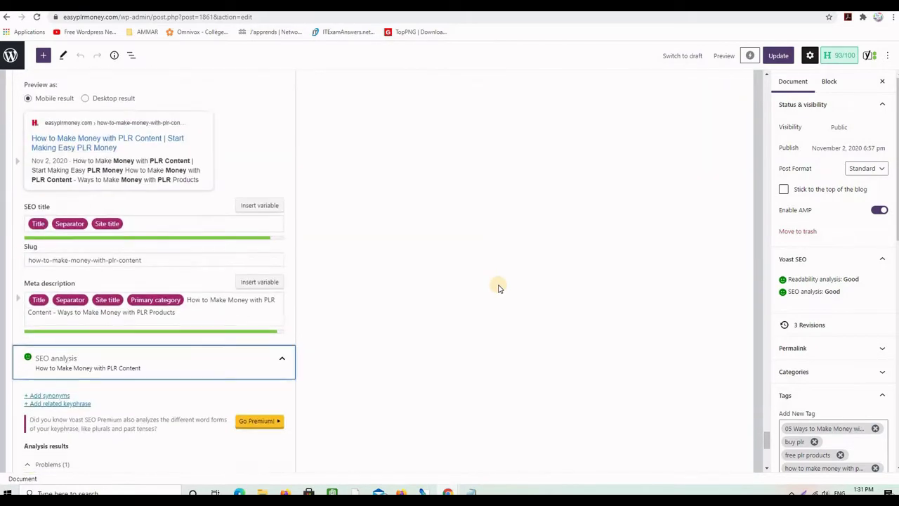
{"action": "scroll", "coordinate": [498, 288], "scroll_direction": "up", "scroll_amount": 3}
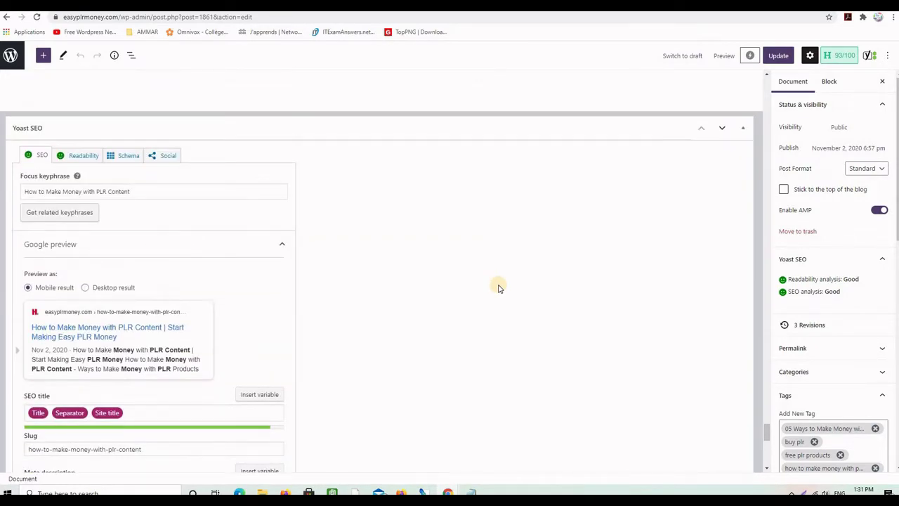
{"action": "scroll", "coordinate": [499, 288], "scroll_direction": "up", "scroll_amount": 15}
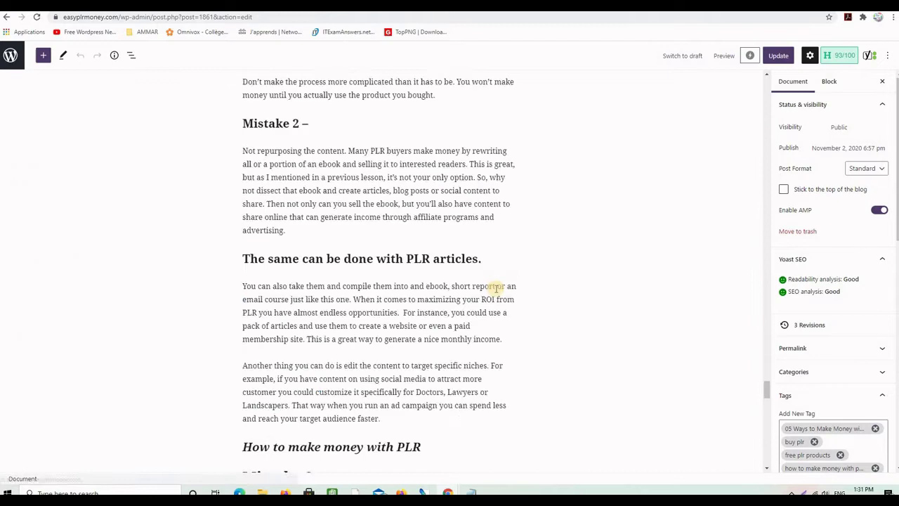
{"action": "scroll", "coordinate": [492, 291], "scroll_direction": "down", "scroll_amount": 20}
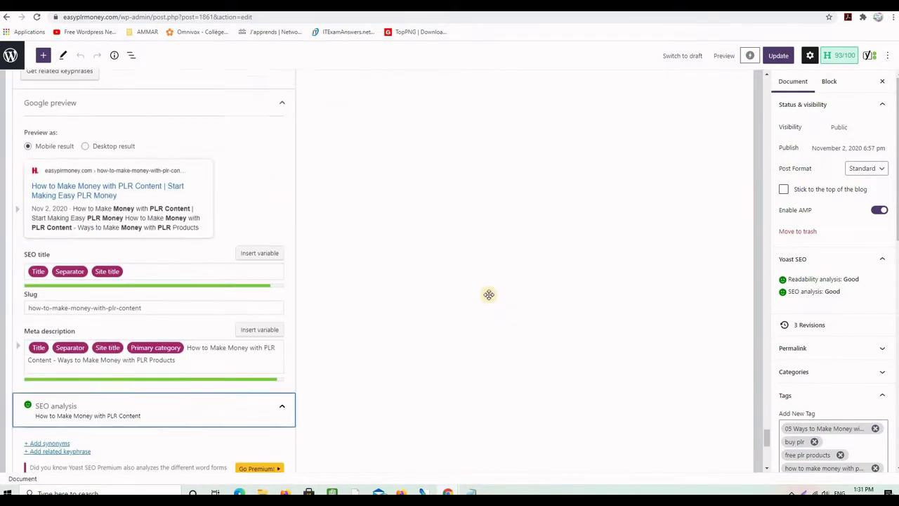
{"action": "scroll", "coordinate": [488, 294], "scroll_direction": "down", "scroll_amount": 5}
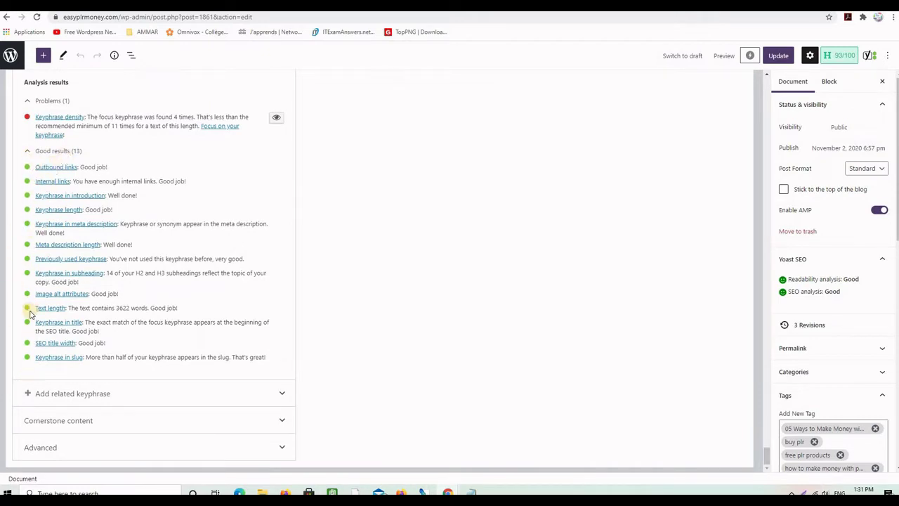
{"action": "scroll", "coordinate": [281, 305], "scroll_direction": "up", "scroll_amount": 2}
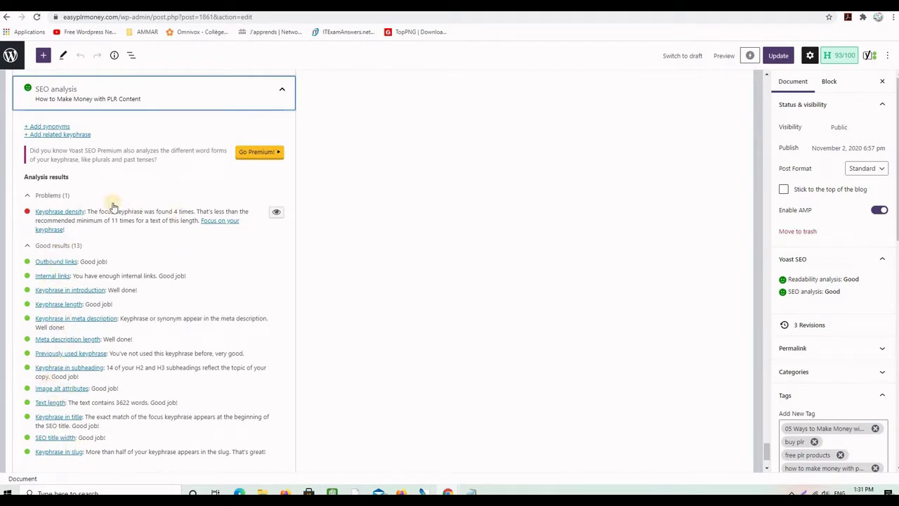
Step: Open the Yoast article explaining keyphrase density, skim through it and close it
{"action": "left_click", "coordinate": [65, 212]}
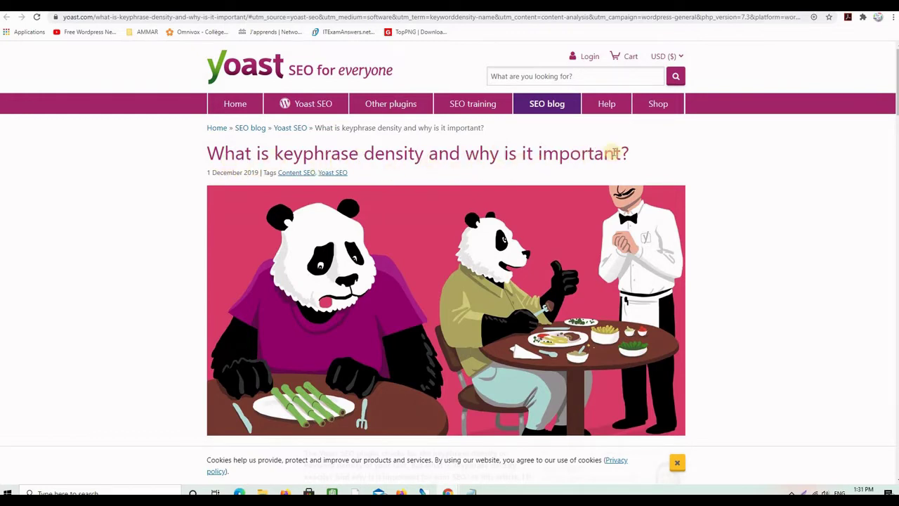
{"action": "scroll", "coordinate": [444, 313], "scroll_direction": "down", "scroll_amount": 6}
{"action": "scroll", "coordinate": [444, 313], "scroll_direction": "down", "scroll_amount": 4}
{"action": "scroll", "coordinate": [443, 316], "scroll_direction": "up", "scroll_amount": 10}
{"action": "key", "text": "ctrl+w"}
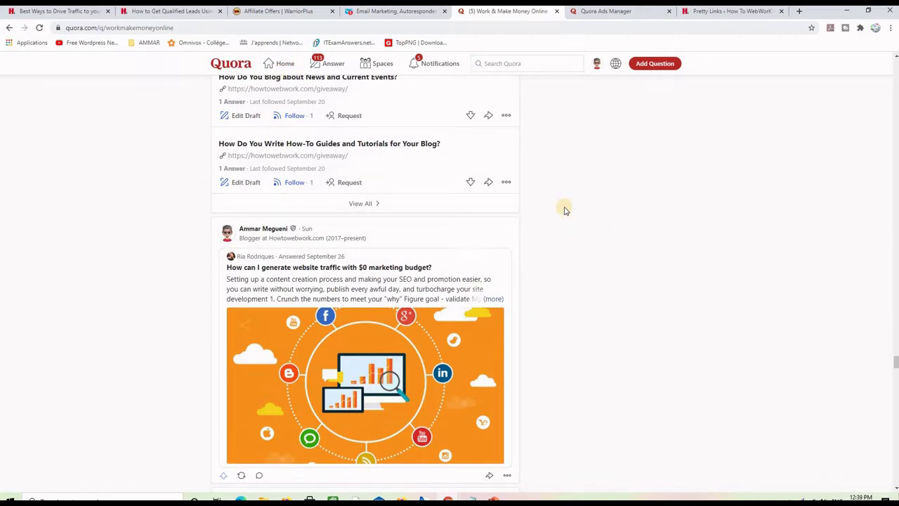
Step: Browse the Work & Make Money Online space on Quora down to the post How Do You Repurpose PLR Content?
{"action": "scroll", "coordinate": [502, 235], "scroll_direction": "down", "scroll_amount": 3}
{"action": "scroll", "coordinate": [510, 237], "scroll_direction": "down", "scroll_amount": 7}
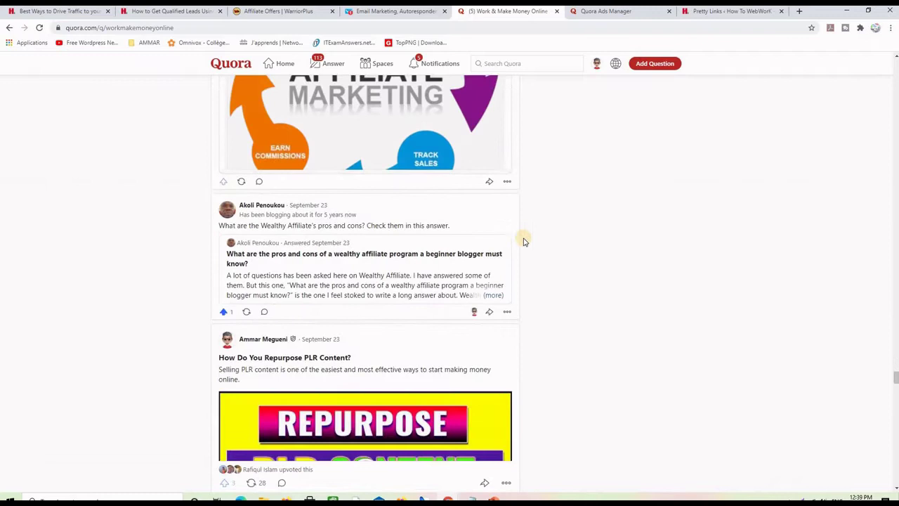
{"action": "scroll", "coordinate": [555, 235], "scroll_direction": "down", "scroll_amount": 1}
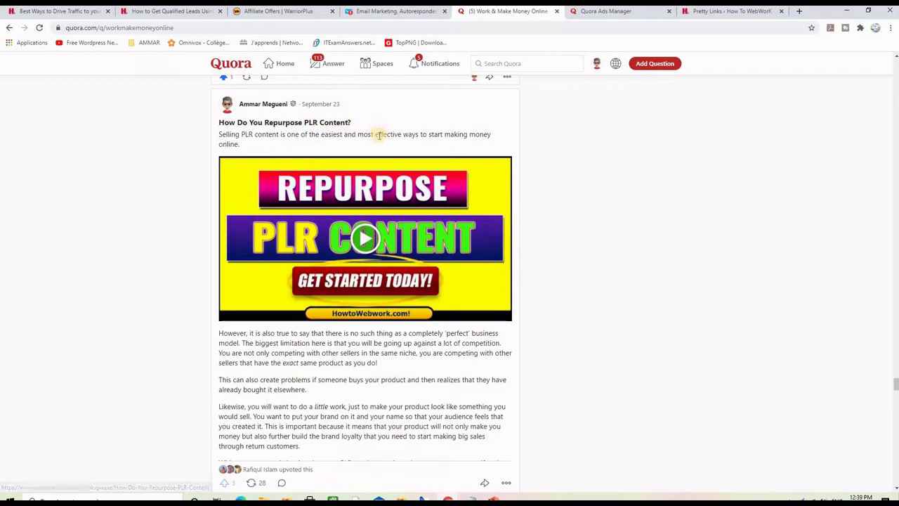
Step: Examine the Quora post on repurposing PLR content, including its video, images, embedded links and eBook customization tips
{"action": "scroll", "coordinate": [375, 278], "scroll_direction": "down", "scroll_amount": 4}
{"action": "scroll", "coordinate": [375, 270], "scroll_direction": "up", "scroll_amount": 3}
{"action": "scroll", "coordinate": [376, 270], "scroll_direction": "down", "scroll_amount": 8}
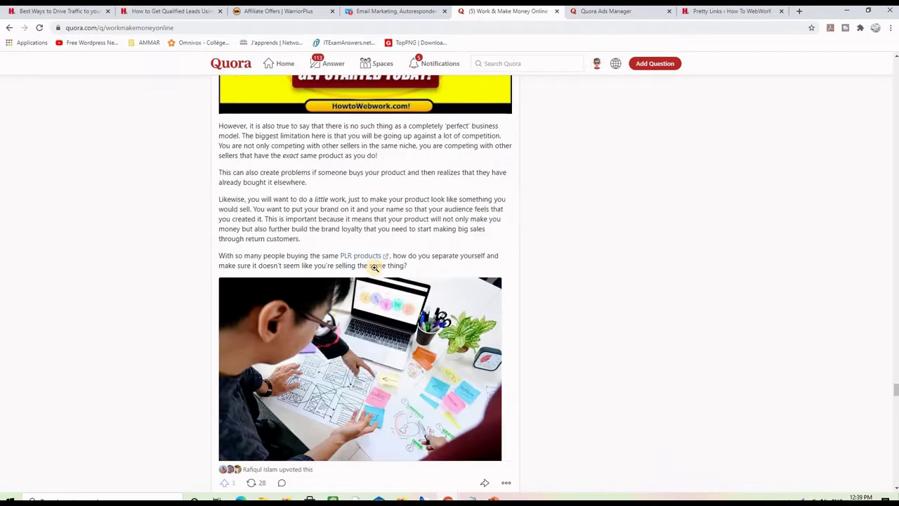
{"action": "scroll", "coordinate": [375, 270], "scroll_direction": "down", "scroll_amount": 7}
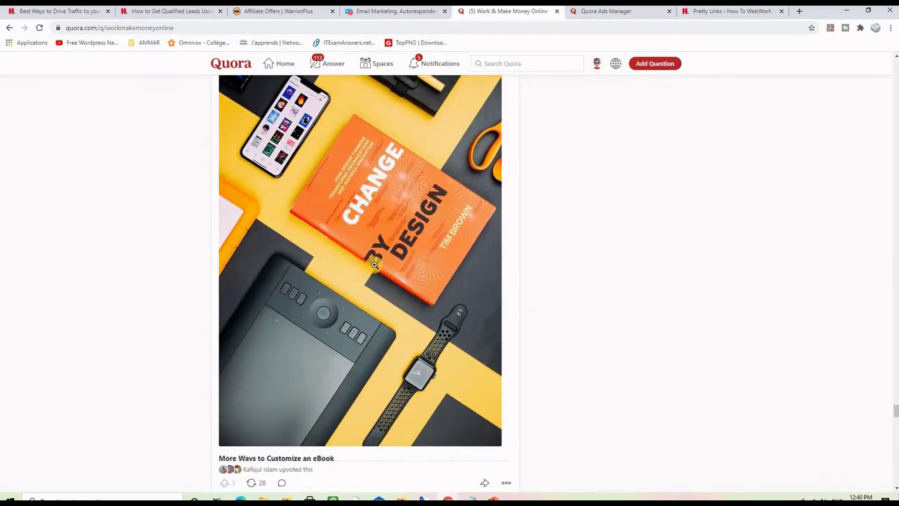
{"action": "scroll", "coordinate": [375, 264], "scroll_direction": "up", "scroll_amount": 5}
{"action": "scroll", "coordinate": [376, 262], "scroll_direction": "up", "scroll_amount": 2}
{"action": "scroll", "coordinate": [377, 262], "scroll_direction": "down", "scroll_amount": 7}
{"action": "scroll", "coordinate": [377, 262], "scroll_direction": "down", "scroll_amount": 7}
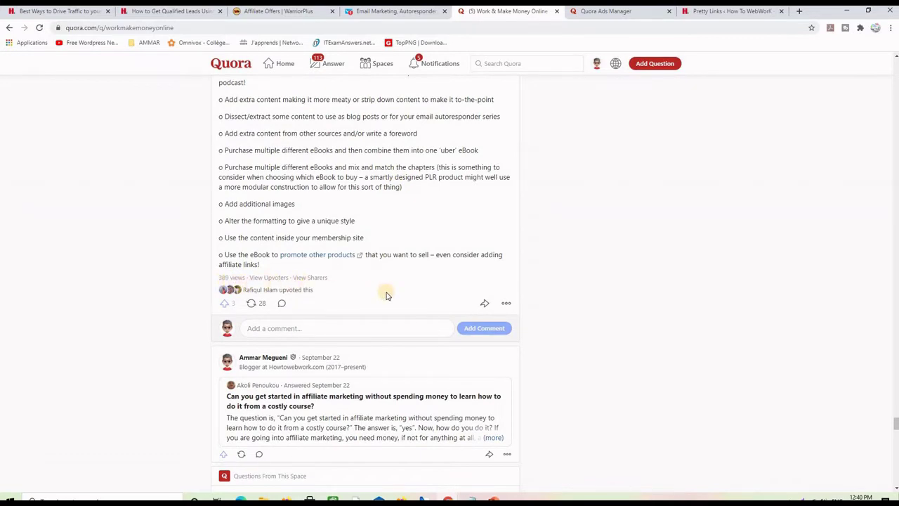
{"action": "scroll", "coordinate": [385, 296], "scroll_direction": "up", "scroll_amount": 7}
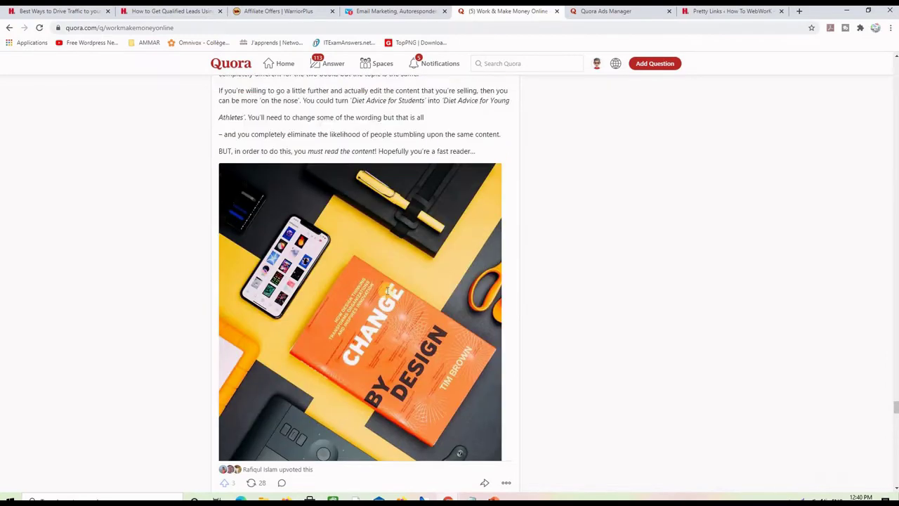
{"action": "scroll", "coordinate": [387, 291], "scroll_direction": "up", "scroll_amount": 5}
{"action": "scroll", "coordinate": [387, 291], "scroll_direction": "up", "scroll_amount": 12}
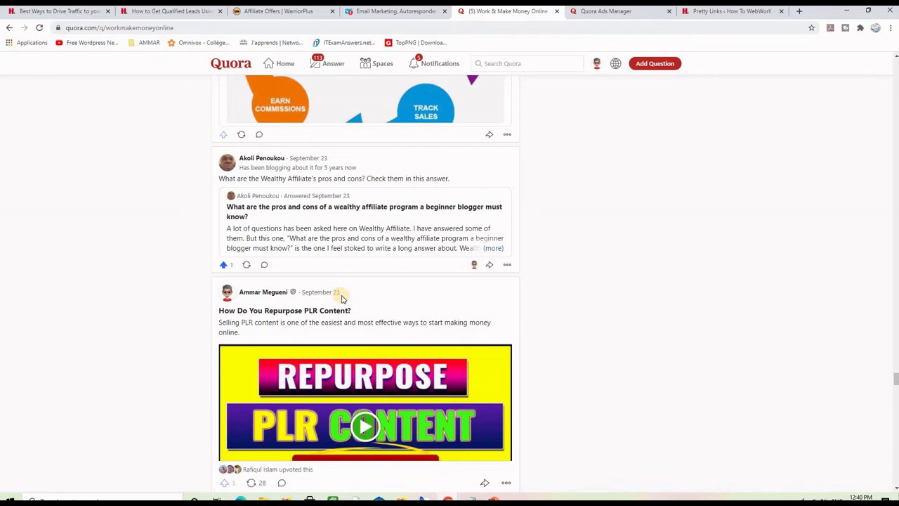
{"action": "scroll", "coordinate": [356, 301], "scroll_direction": "down", "scroll_amount": 15}
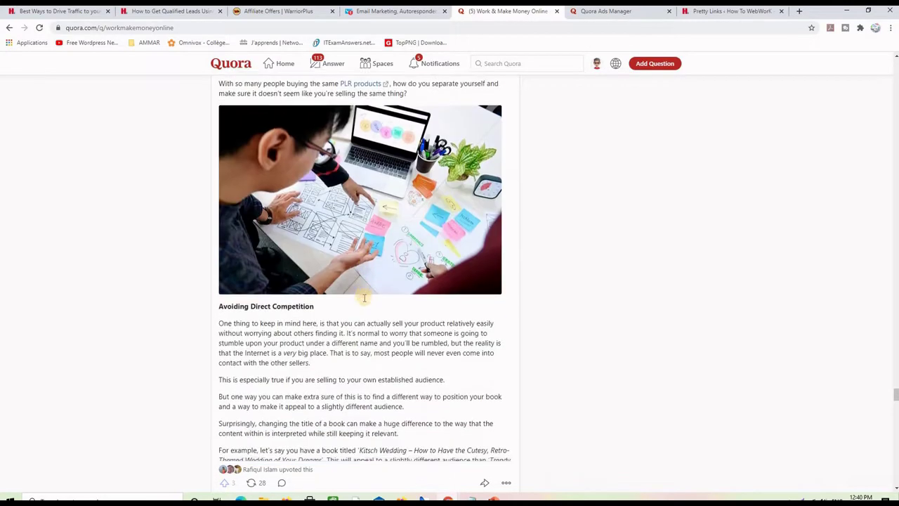
{"action": "scroll", "coordinate": [364, 298], "scroll_direction": "down", "scroll_amount": 15}
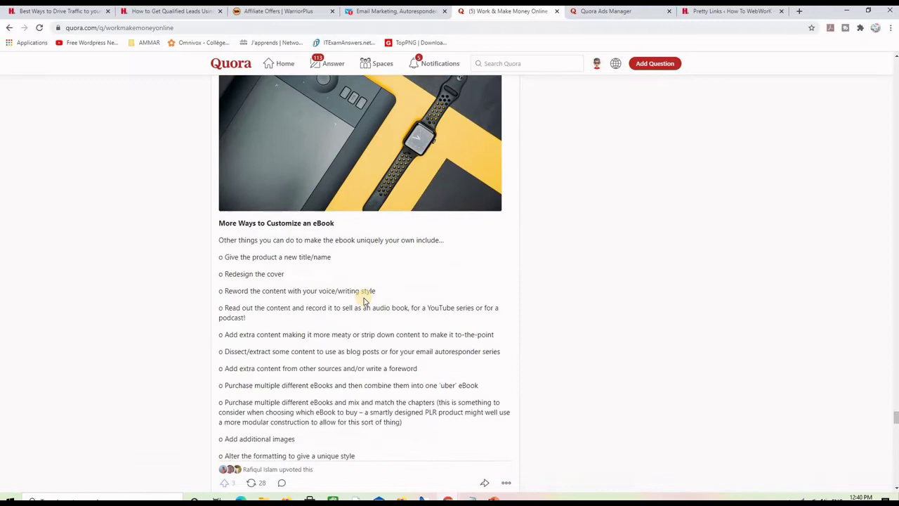
{"action": "scroll", "coordinate": [363, 301], "scroll_direction": "up", "scroll_amount": 1}
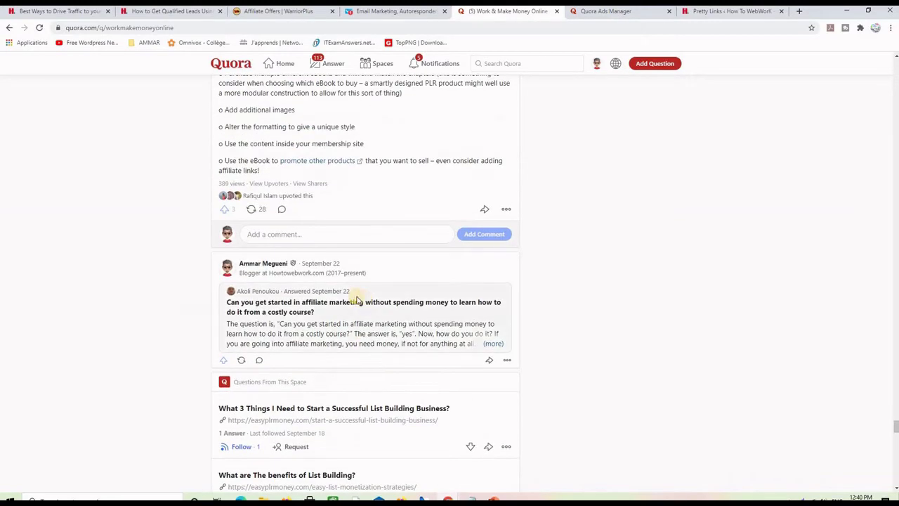
Step: Browse further down the space feed, expanding the YouTube Thumbnail Template PSD FREE Download post to view its full text
{"action": "scroll", "coordinate": [404, 275], "scroll_direction": "down", "scroll_amount": 15}
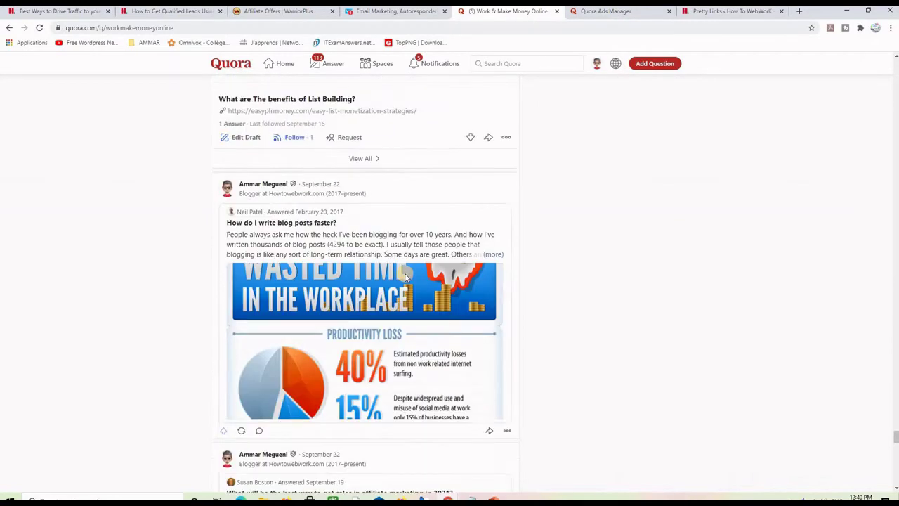
{"action": "scroll", "coordinate": [404, 276], "scroll_direction": "down", "scroll_amount": 12}
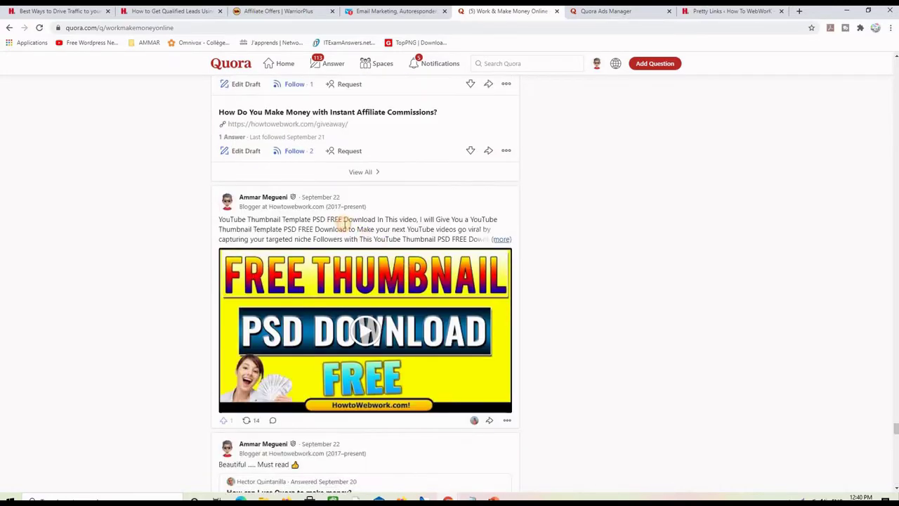
{"action": "left_click", "coordinate": [344, 226]}
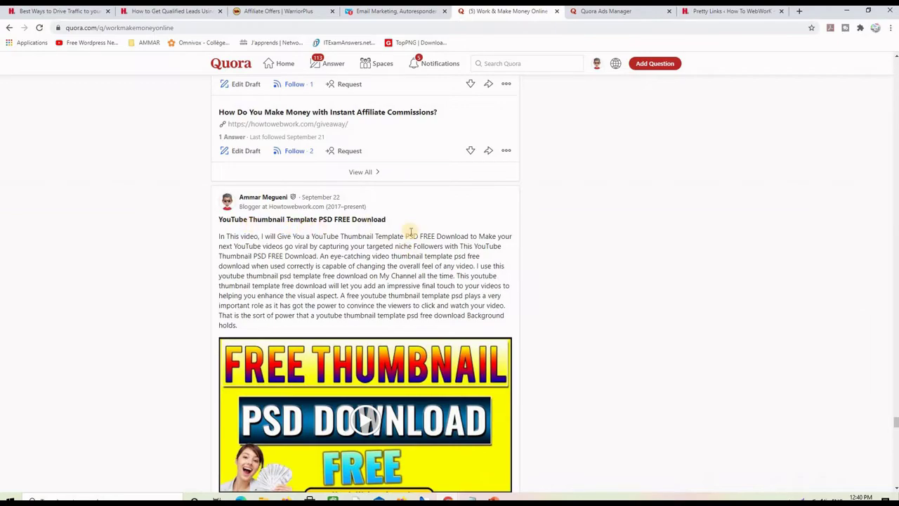
{"action": "scroll", "coordinate": [411, 232], "scroll_direction": "down", "scroll_amount": 15}
{"action": "scroll", "coordinate": [460, 261], "scroll_direction": "down", "scroll_amount": 15}
{"action": "scroll", "coordinate": [528, 252], "scroll_direction": "down", "scroll_amount": 2}
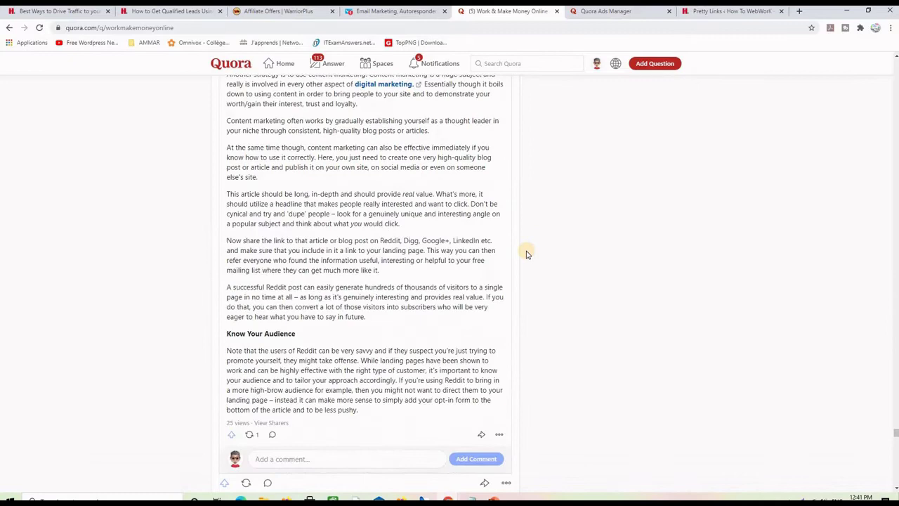
Step: Read through the expanded post What are The benefits of List Building? down to its product link and view statistics
{"action": "scroll", "coordinate": [523, 249], "scroll_direction": "down", "scroll_amount": 12}
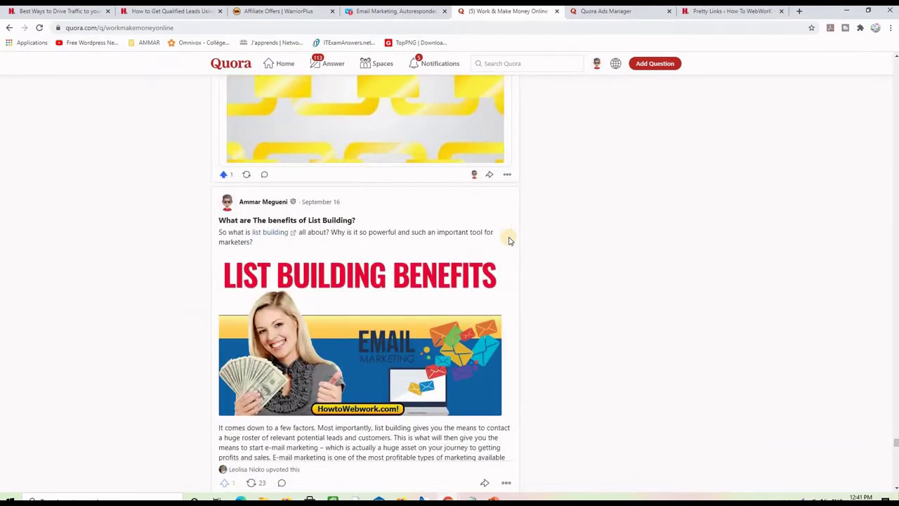
{"action": "scroll", "coordinate": [510, 241], "scroll_direction": "down", "scroll_amount": 1}
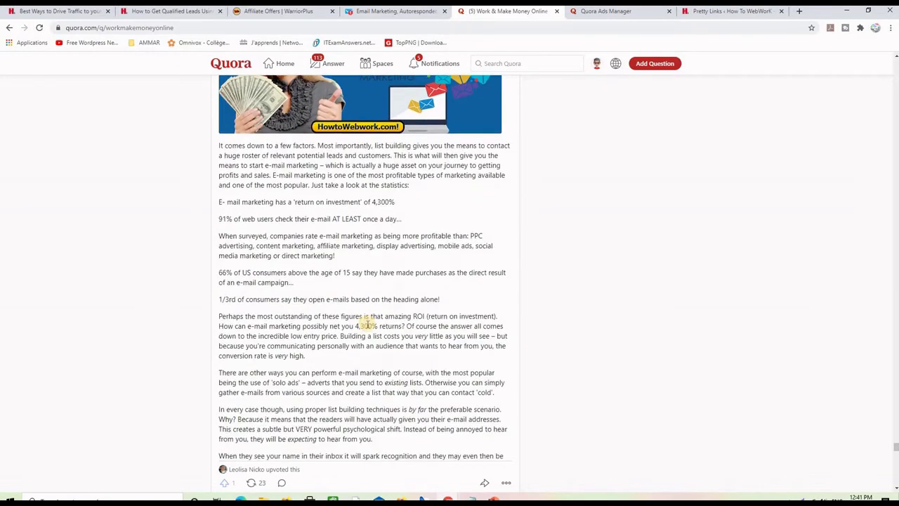
{"action": "scroll", "coordinate": [365, 321], "scroll_direction": "down", "scroll_amount": 6}
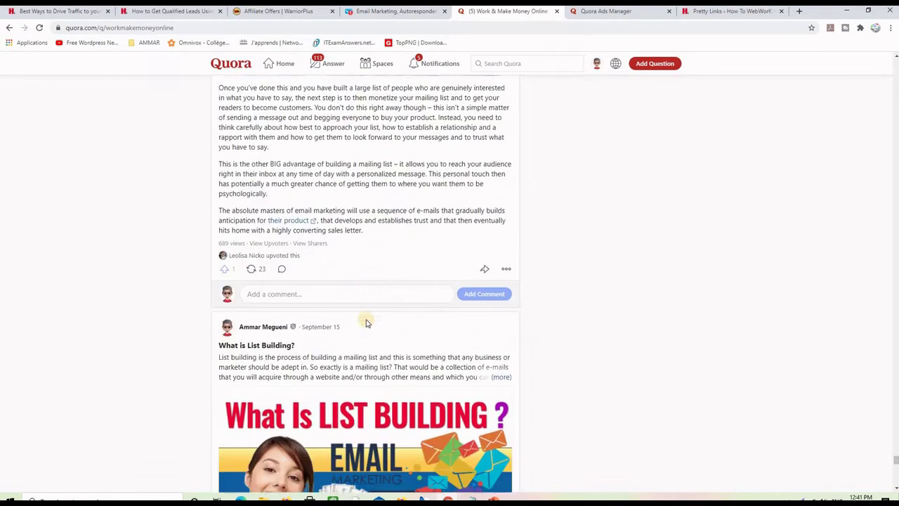
{"action": "scroll", "coordinate": [365, 321], "scroll_direction": "up", "scroll_amount": 4}
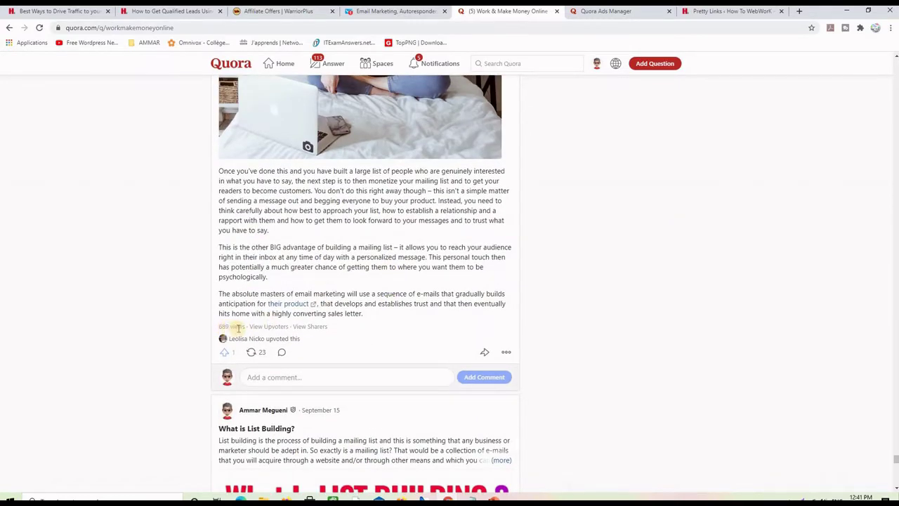
{"action": "scroll", "coordinate": [429, 294], "scroll_direction": "down", "scroll_amount": 3}
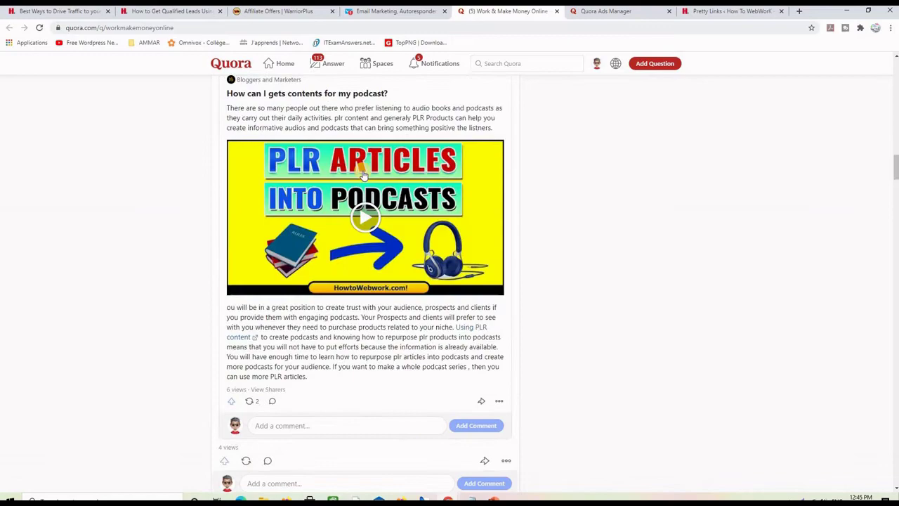
Step: Skim the full post on ways to drive website traffic, from creating great content through social sharing, guest posting, advertising and pillar content
{"action": "scroll", "coordinate": [378, 295], "scroll_direction": "down", "scroll_amount": 9}
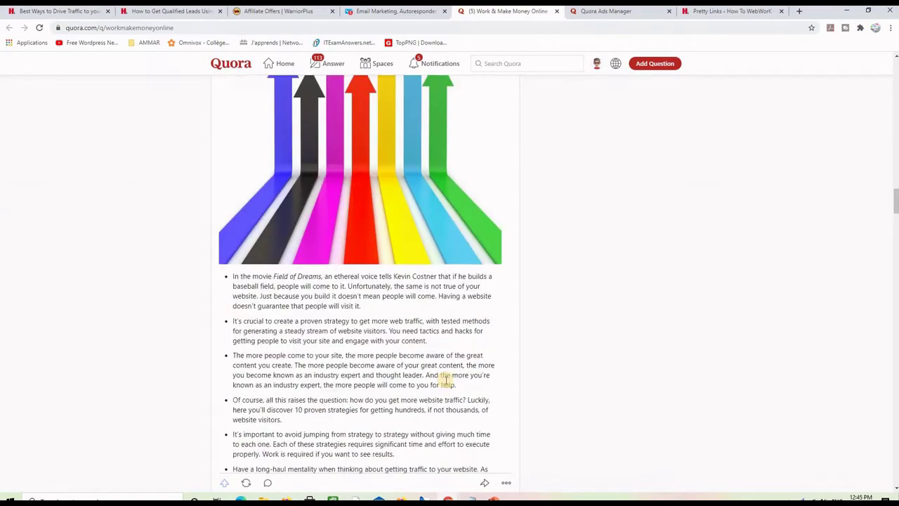
{"action": "scroll", "coordinate": [406, 314], "scroll_direction": "down", "scroll_amount": 8}
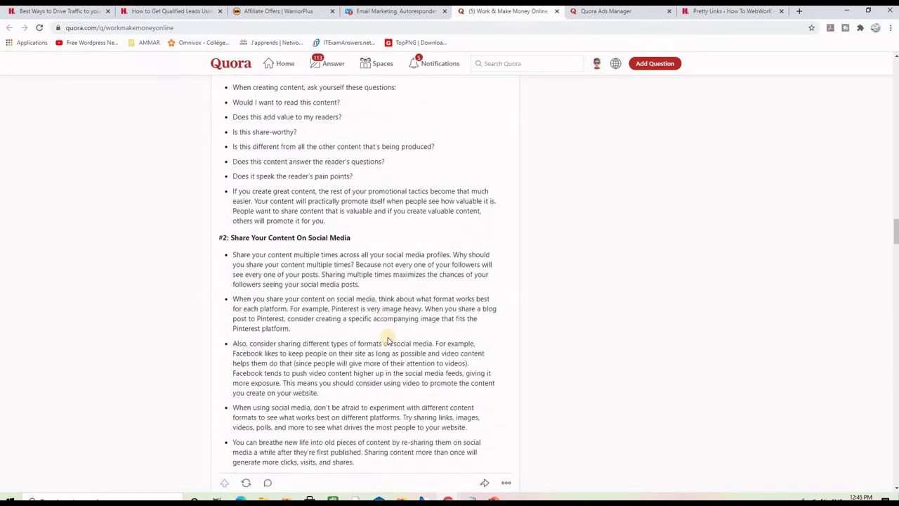
{"action": "scroll", "coordinate": [388, 341], "scroll_direction": "down", "scroll_amount": 5}
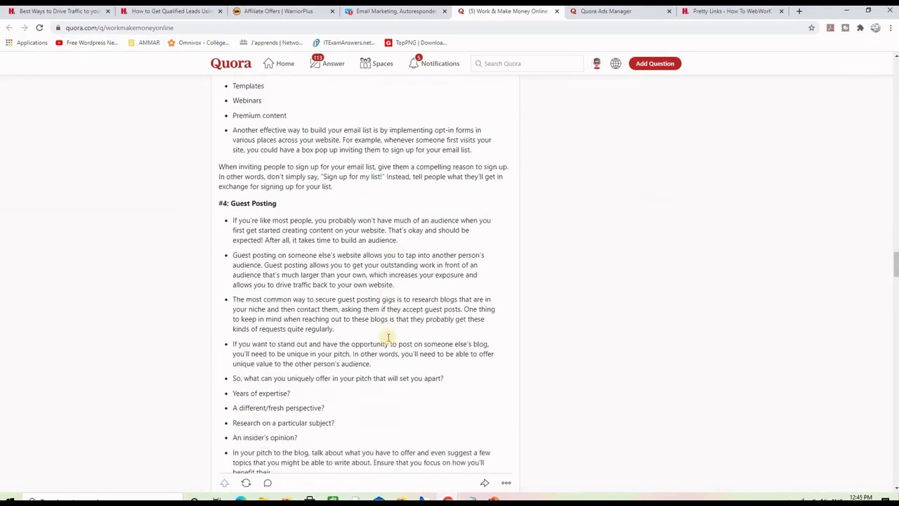
{"action": "scroll", "coordinate": [387, 337], "scroll_direction": "down", "scroll_amount": 8}
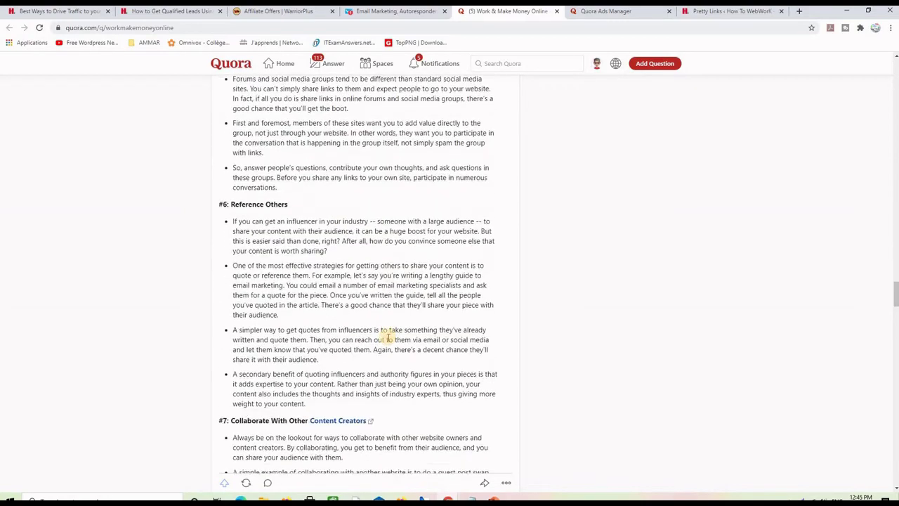
{"action": "scroll", "coordinate": [388, 337], "scroll_direction": "down", "scroll_amount": 8}
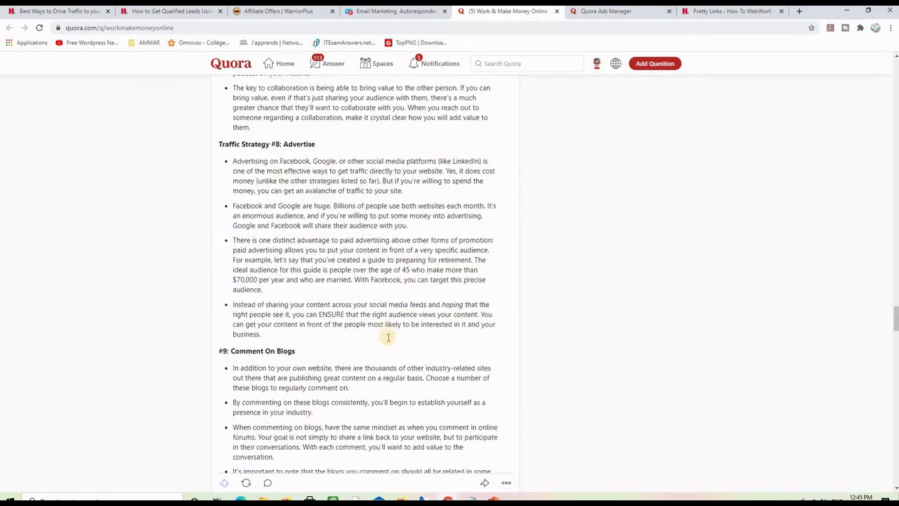
{"action": "scroll", "coordinate": [388, 337], "scroll_direction": "down", "scroll_amount": 5}
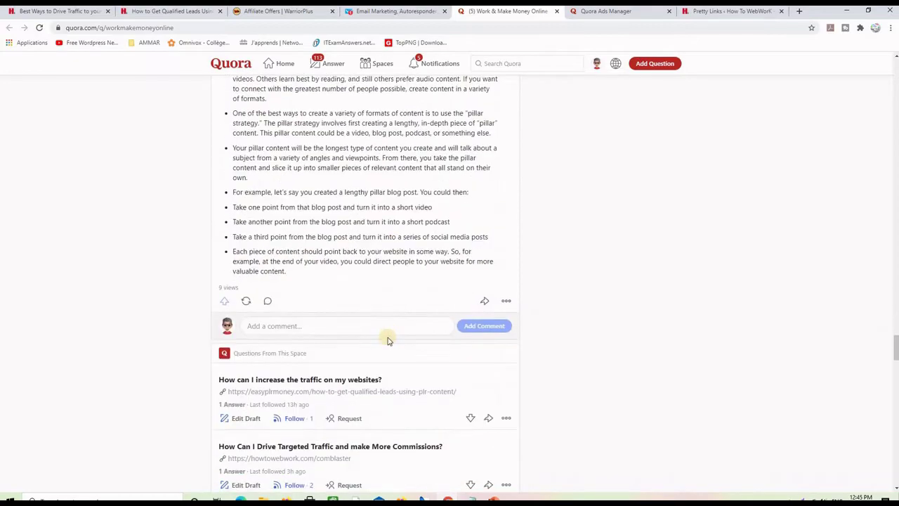
Step: Expand the post How Do You Get Qualified Leads Using PLR Content? and review its squeeze page section and information to collect
{"action": "scroll", "coordinate": [387, 340], "scroll_direction": "down", "scroll_amount": 6}
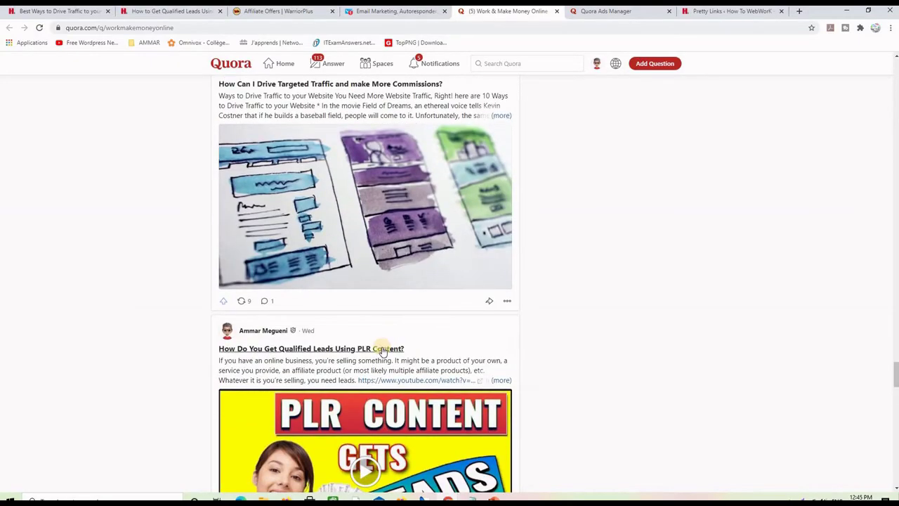
{"action": "scroll", "coordinate": [382, 351], "scroll_direction": "down", "scroll_amount": 1}
{"action": "left_click", "coordinate": [311, 316]}
{"action": "scroll", "coordinate": [328, 345], "scroll_direction": "down", "scroll_amount": 7}
{"action": "scroll", "coordinate": [328, 345], "scroll_direction": "down", "scroll_amount": 15}
{"action": "scroll", "coordinate": [328, 346], "scroll_direction": "down", "scroll_amount": 4}
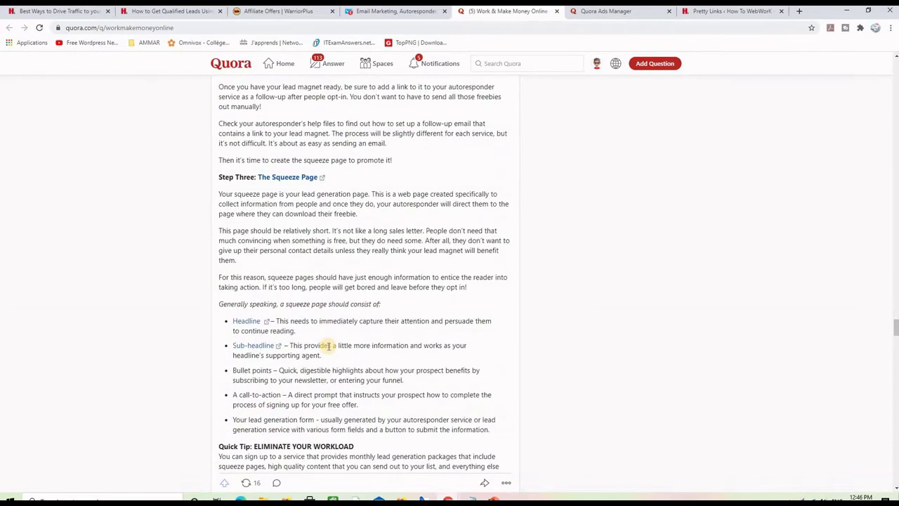
{"action": "scroll", "coordinate": [328, 345], "scroll_direction": "down", "scroll_amount": 1}
{"action": "scroll", "coordinate": [327, 346], "scroll_direction": "down", "scroll_amount": 3}
{"action": "scroll", "coordinate": [392, 330], "scroll_direction": "up", "scroll_amount": 3}
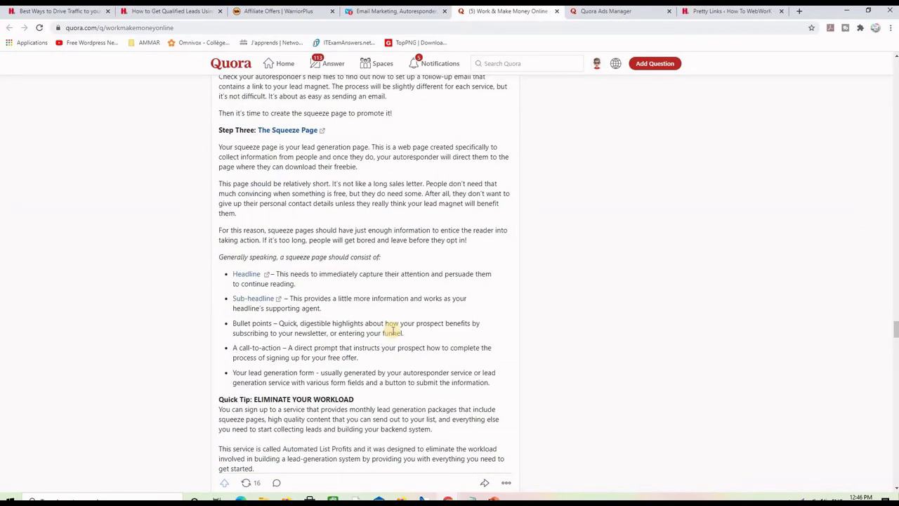
{"action": "scroll", "coordinate": [392, 330], "scroll_direction": "down", "scroll_amount": 5}
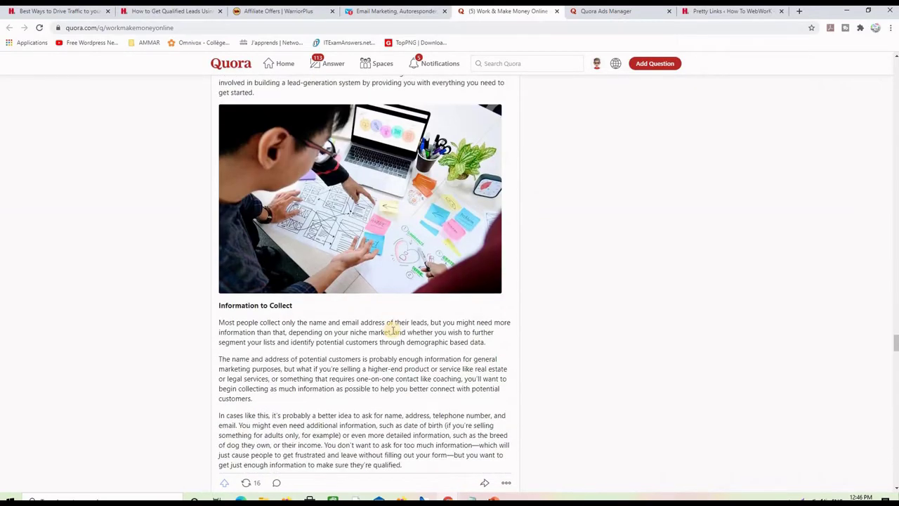
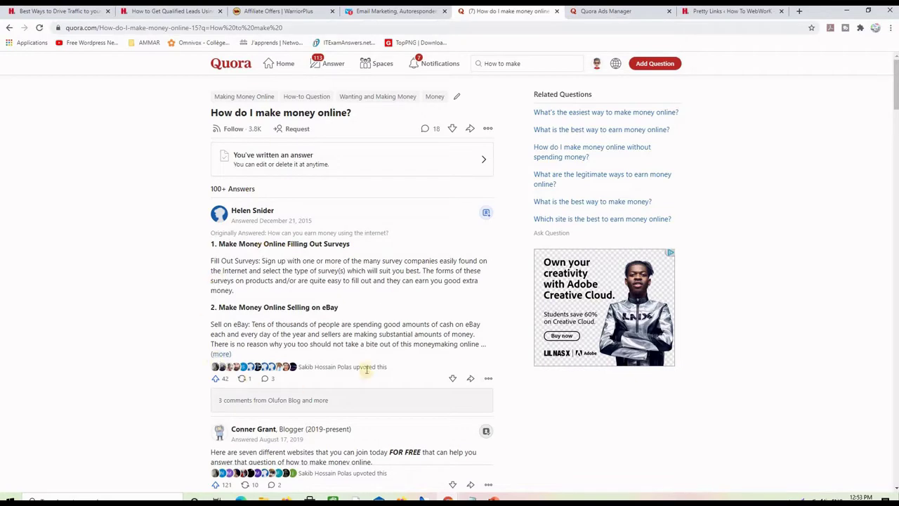
Step: Expand the first answer to How do I make money online? and skim its full list of methods, returning to the question
{"action": "left_click", "coordinate": [324, 275]}
{"action": "scroll", "coordinate": [379, 267], "scroll_direction": "down", "scroll_amount": 1}
{"action": "scroll", "coordinate": [379, 267], "scroll_direction": "down", "scroll_amount": 3}
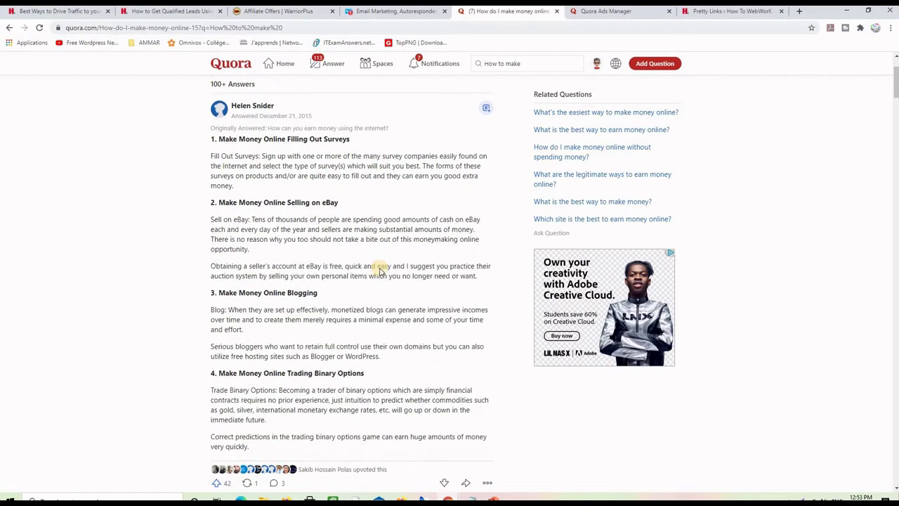
{"action": "scroll", "coordinate": [379, 271], "scroll_direction": "up", "scroll_amount": 4}
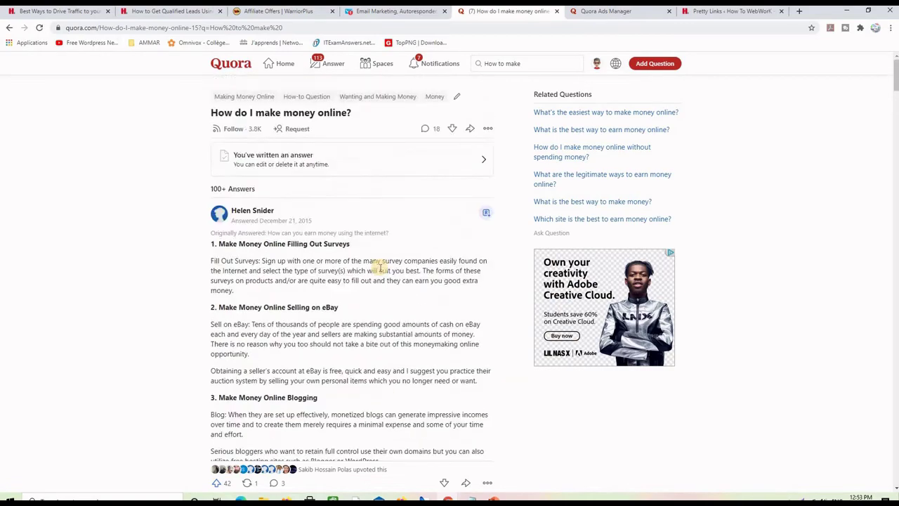
{"action": "scroll", "coordinate": [379, 268], "scroll_direction": "down", "scroll_amount": 10}
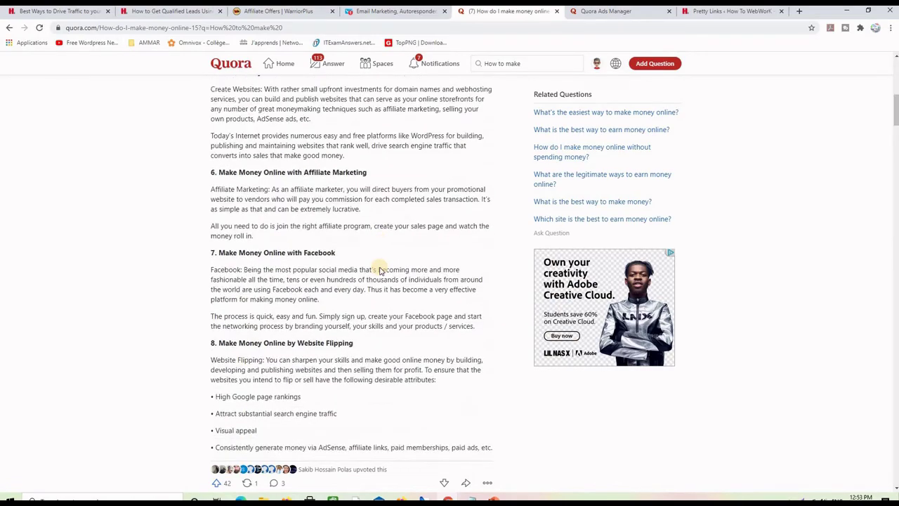
{"action": "scroll", "coordinate": [379, 269], "scroll_direction": "down", "scroll_amount": 4}
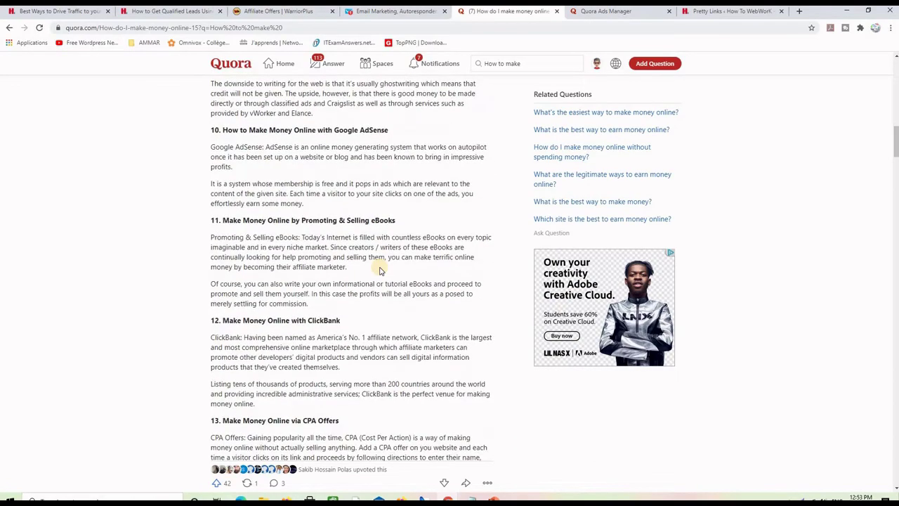
{"action": "scroll", "coordinate": [379, 270], "scroll_direction": "up", "scroll_amount": 3}
{"action": "scroll", "coordinate": [379, 270], "scroll_direction": "up", "scroll_amount": 2}
{"action": "scroll", "coordinate": [379, 270], "scroll_direction": "down", "scroll_amount": 9}
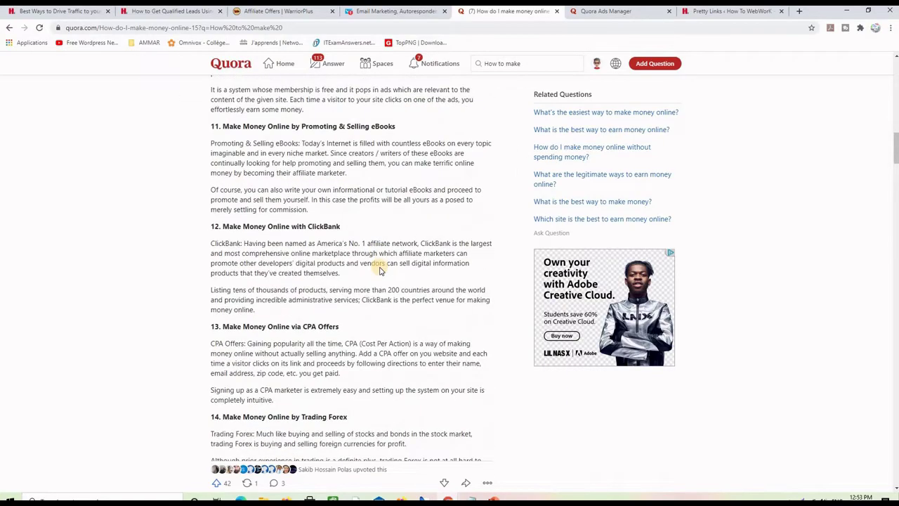
{"action": "scroll", "coordinate": [379, 271], "scroll_direction": "down", "scroll_amount": 10}
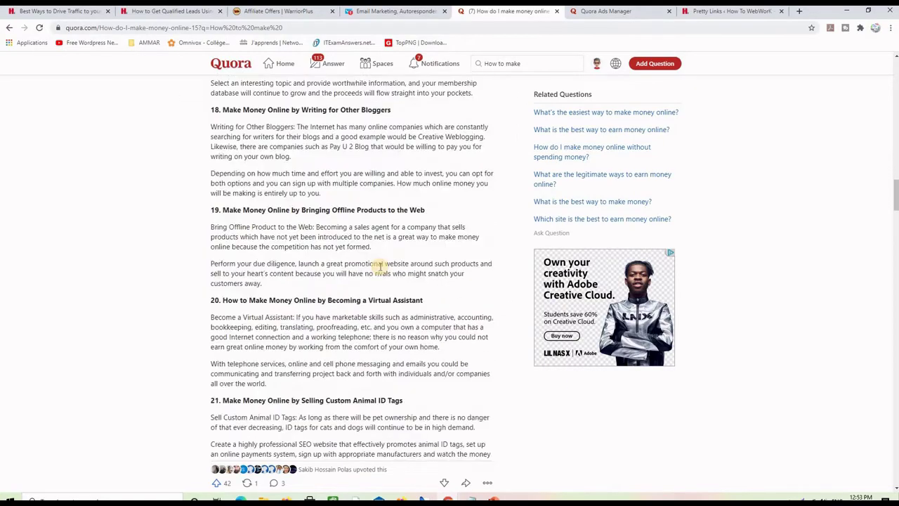
{"action": "scroll", "coordinate": [379, 267], "scroll_direction": "down", "scroll_amount": 8}
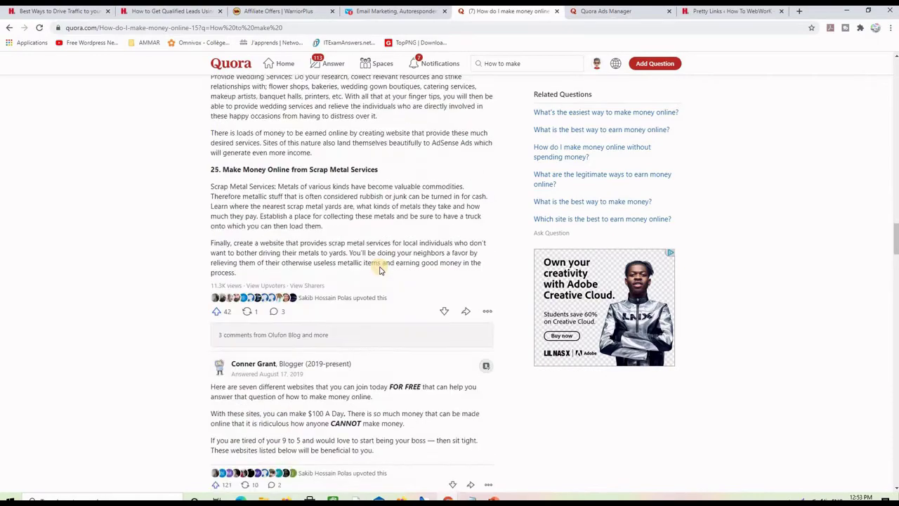
{"action": "scroll", "coordinate": [379, 271], "scroll_direction": "up", "scroll_amount": 10}
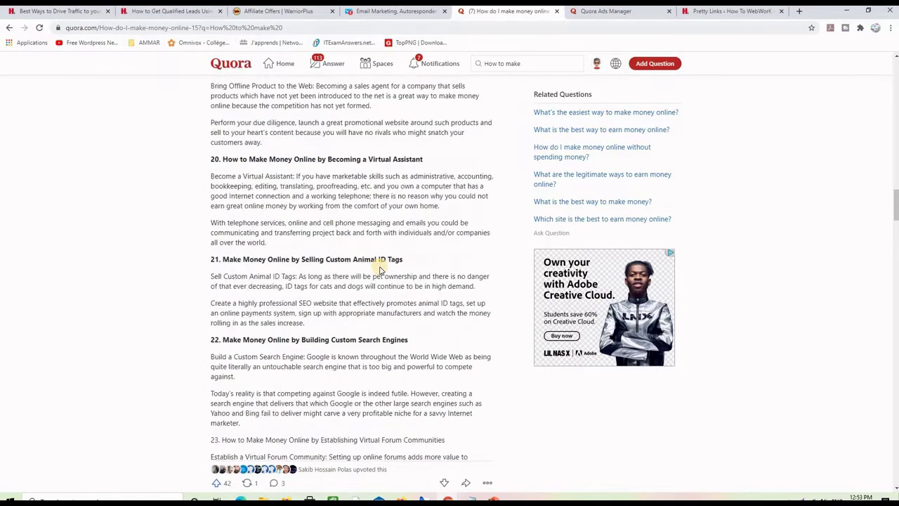
{"action": "scroll", "coordinate": [379, 270], "scroll_direction": "up", "scroll_amount": 3}
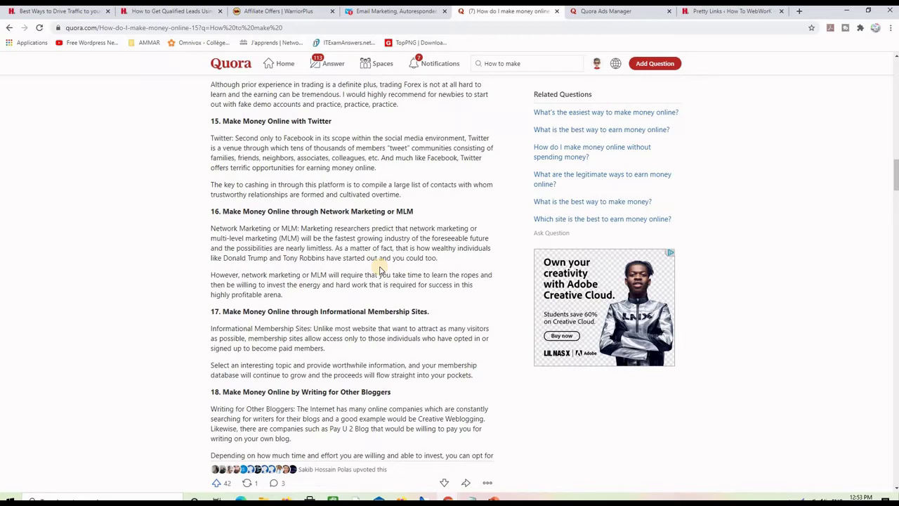
{"action": "scroll", "coordinate": [380, 269], "scroll_direction": "up", "scroll_amount": 15}
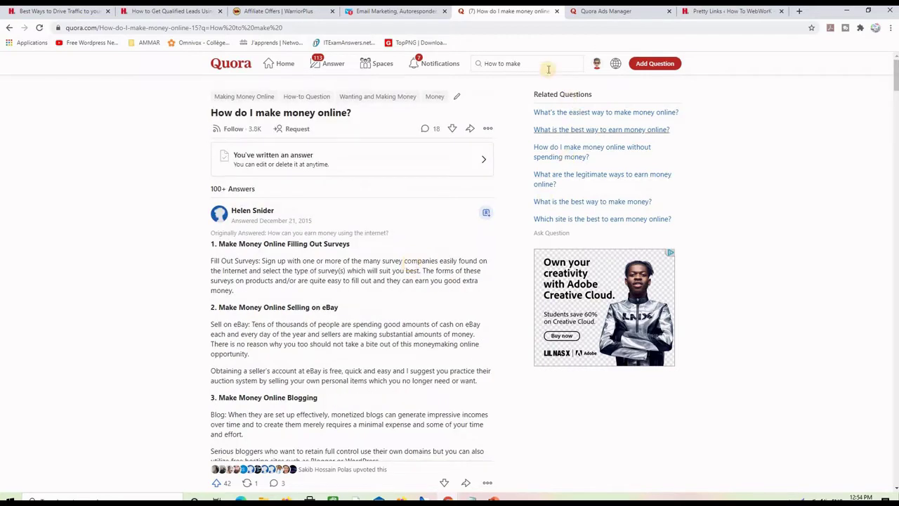
Step: Search Quora for "How to drive traffic" and open the suggested question How can I drive traffic to a brand new blog?
{"action": "double_click", "coordinate": [509, 64]}
{"action": "key", "text": "BackSpace"}
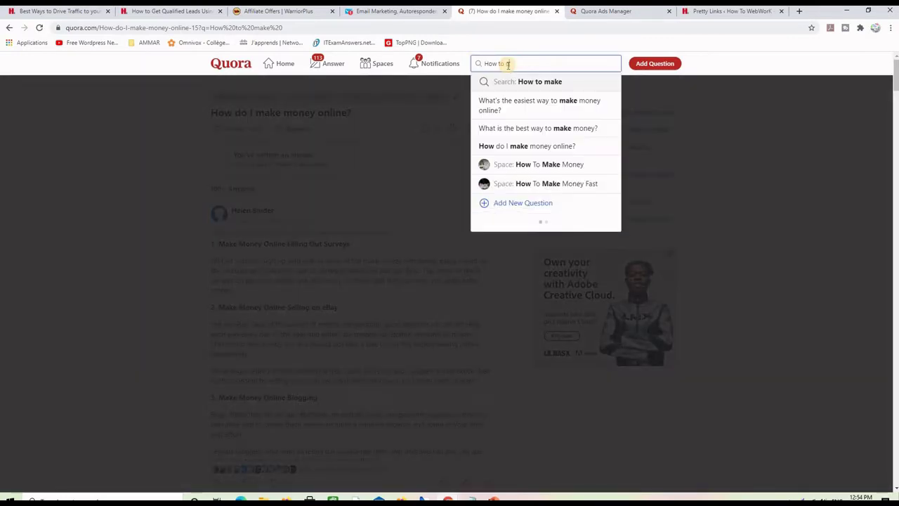
{"action": "type", "text": "drive traffic"}
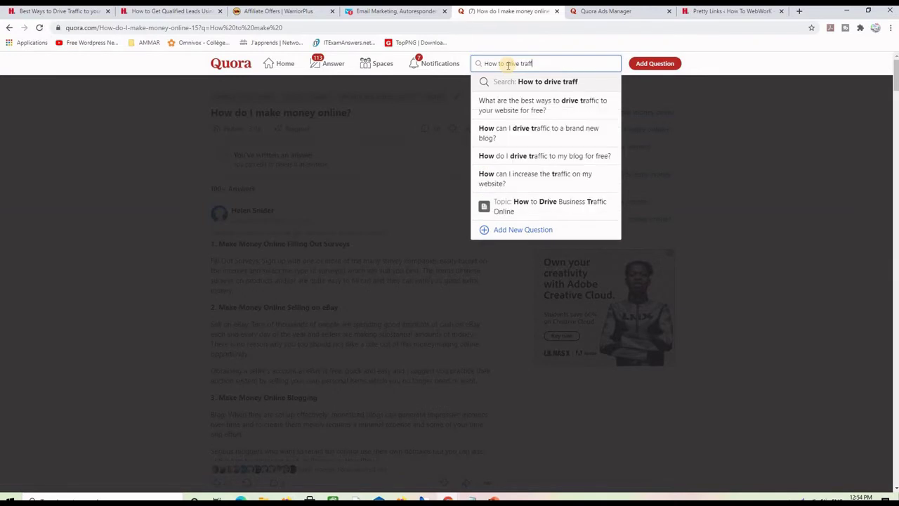
{"action": "left_click", "coordinate": [534, 131]}
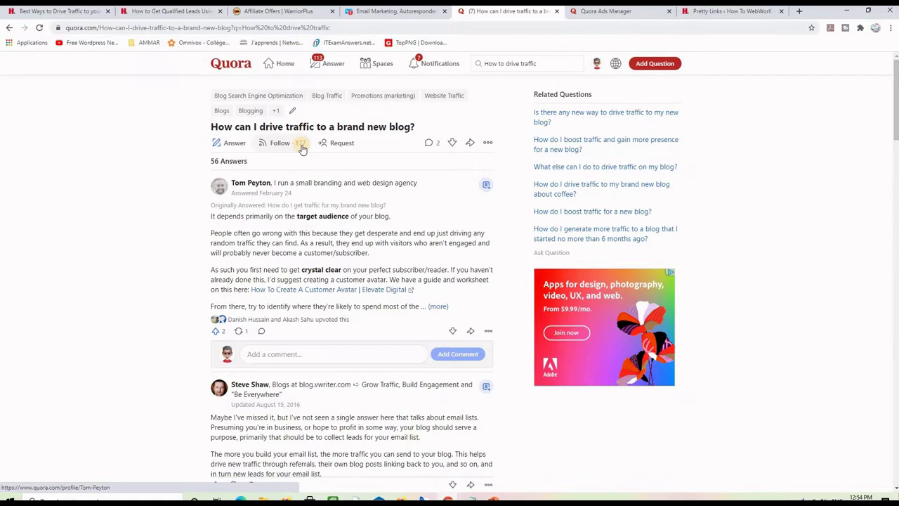
Step: Expand the first answer about driving traffic to a brand new blog, skim its advice and return to the question
{"action": "left_click", "coordinate": [251, 236]}
{"action": "scroll", "coordinate": [251, 236], "scroll_direction": "down", "scroll_amount": 5}
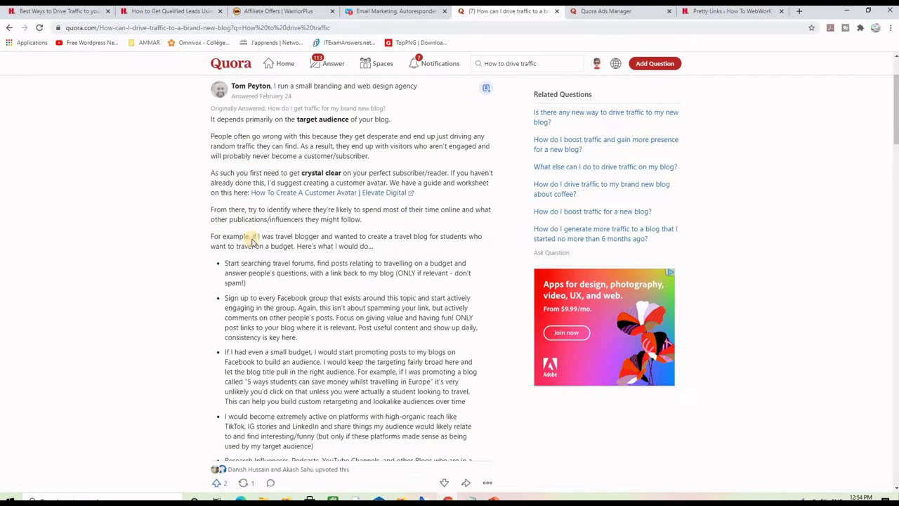
{"action": "scroll", "coordinate": [327, 254], "scroll_direction": "up", "scroll_amount": 5}
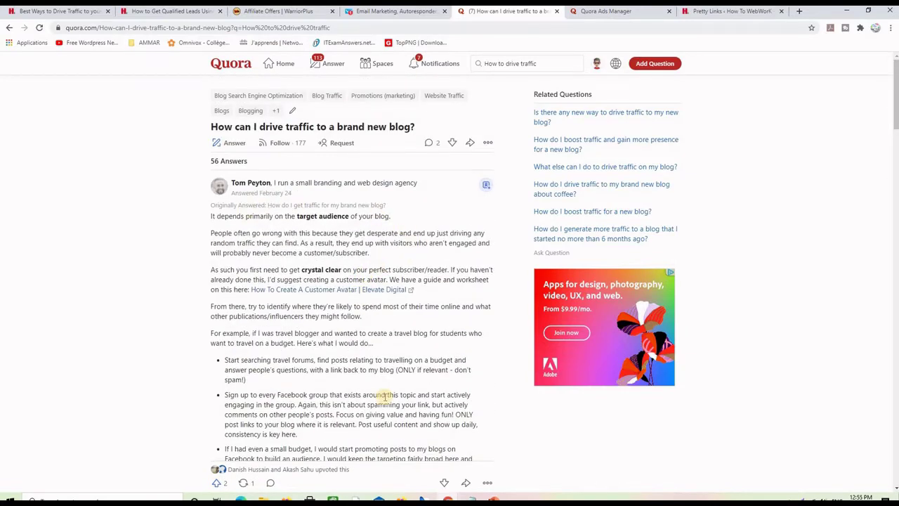
Step: Review the first answer's tips on forums, Facebook groups and influencers for promoting a travel blog, returning to the question
{"action": "scroll", "coordinate": [450, 303], "scroll_direction": "down", "scroll_amount": 3}
{"action": "scroll", "coordinate": [448, 298], "scroll_direction": "down", "scroll_amount": 2}
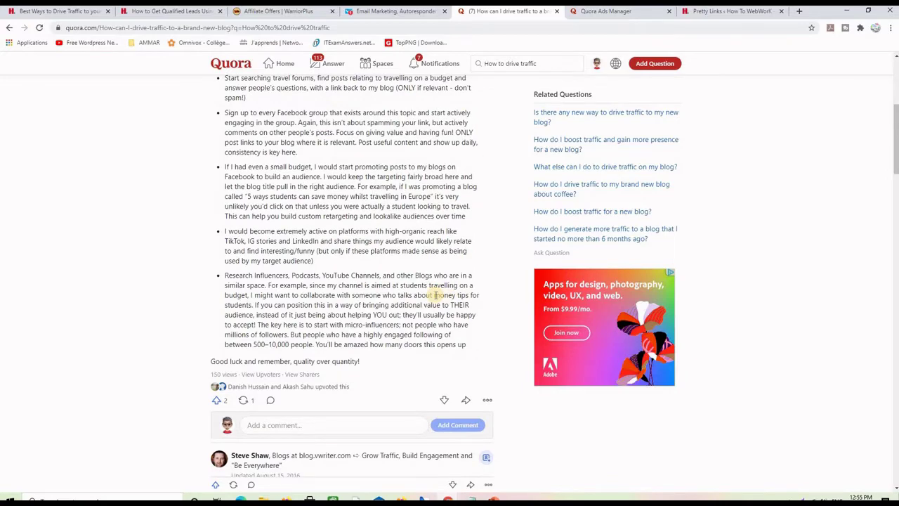
{"action": "scroll", "coordinate": [435, 294], "scroll_direction": "up", "scroll_amount": 3}
{"action": "scroll", "coordinate": [436, 295], "scroll_direction": "down", "scroll_amount": 2}
{"action": "scroll", "coordinate": [437, 299], "scroll_direction": "up", "scroll_amount": 2}
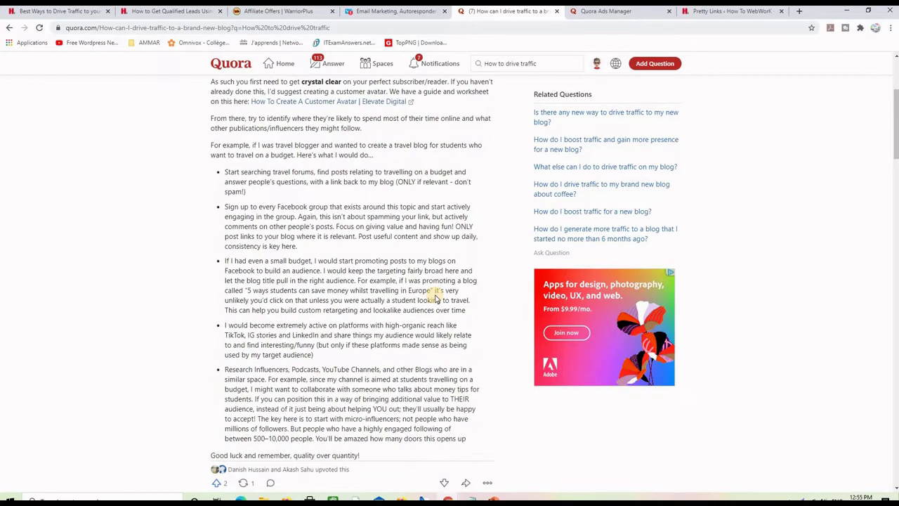
{"action": "scroll", "coordinate": [435, 298], "scroll_direction": "up", "scroll_amount": 2}
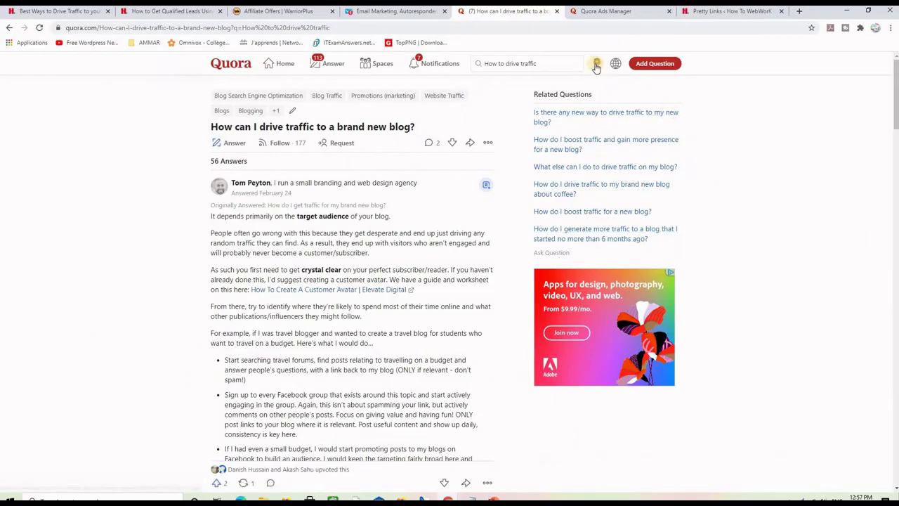
Step: Switch to the Quora Ads Manager and start a new campaign
{"action": "left_click", "coordinate": [596, 65]}
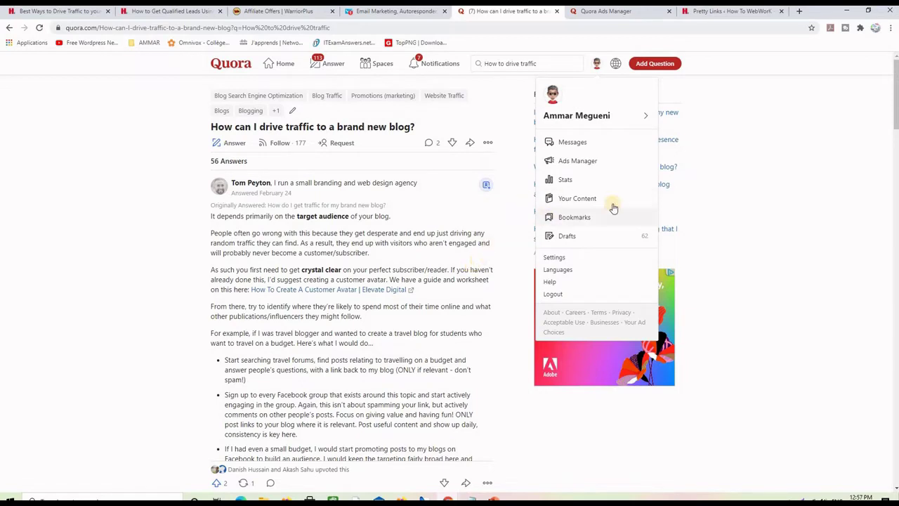
{"action": "left_click", "coordinate": [629, 11]}
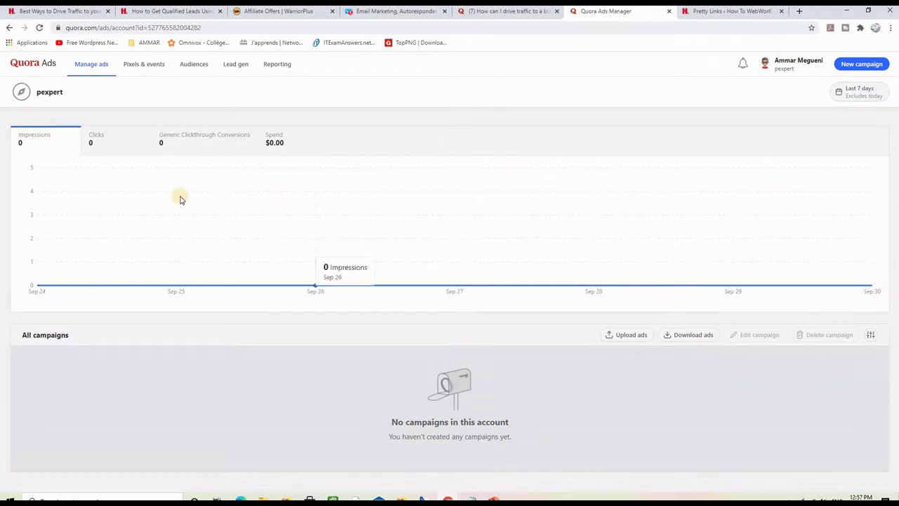
{"action": "left_click", "coordinate": [869, 65]}
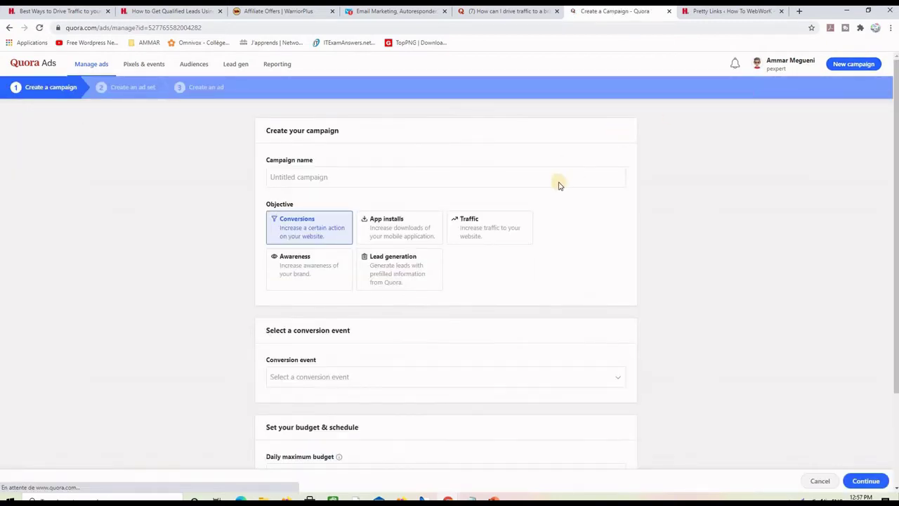
Step: Create a campaign named test01 with the Traffic objective and a daily maximum budget of US$1000, continuing to the ad set
{"action": "left_click", "coordinate": [474, 227]}
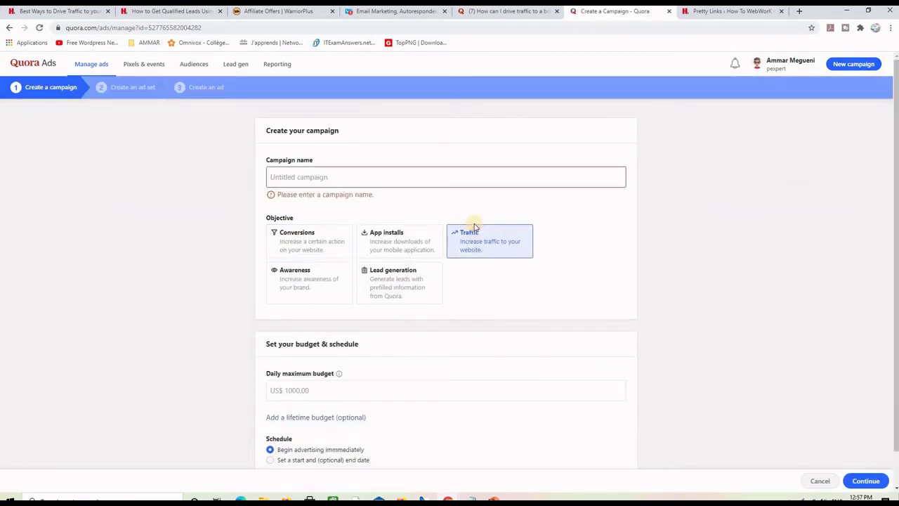
{"action": "left_click", "coordinate": [296, 178]}
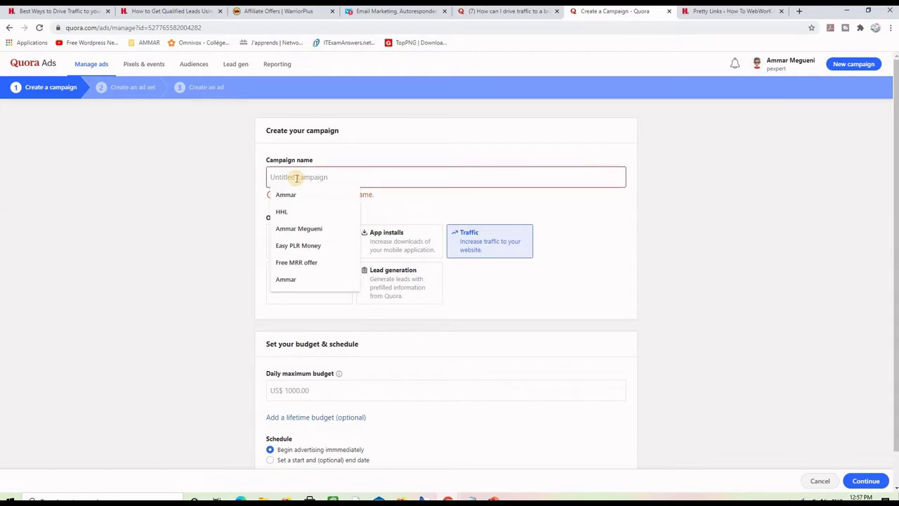
{"action": "type", "text": "test"}
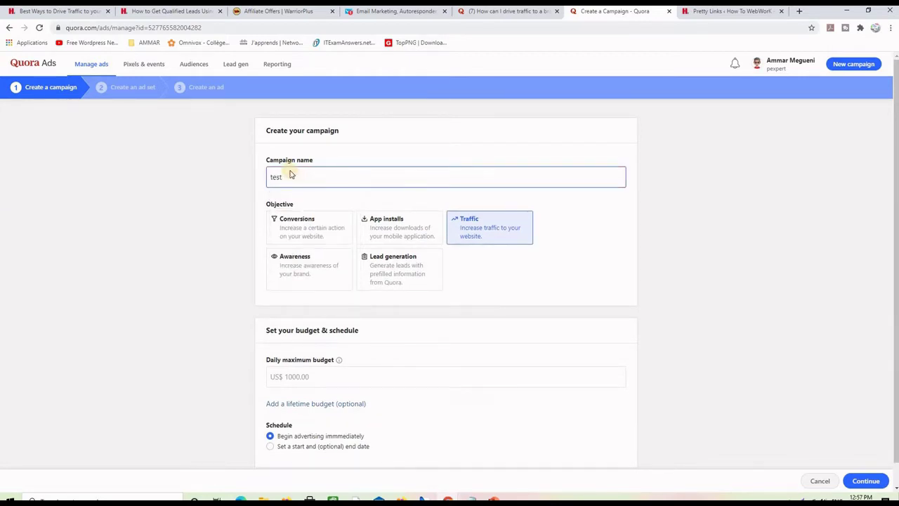
{"action": "type", "text": "01"}
{"action": "scroll", "coordinate": [456, 316], "scroll_direction": "down", "scroll_amount": 1}
{"action": "left_click", "coordinate": [304, 352]}
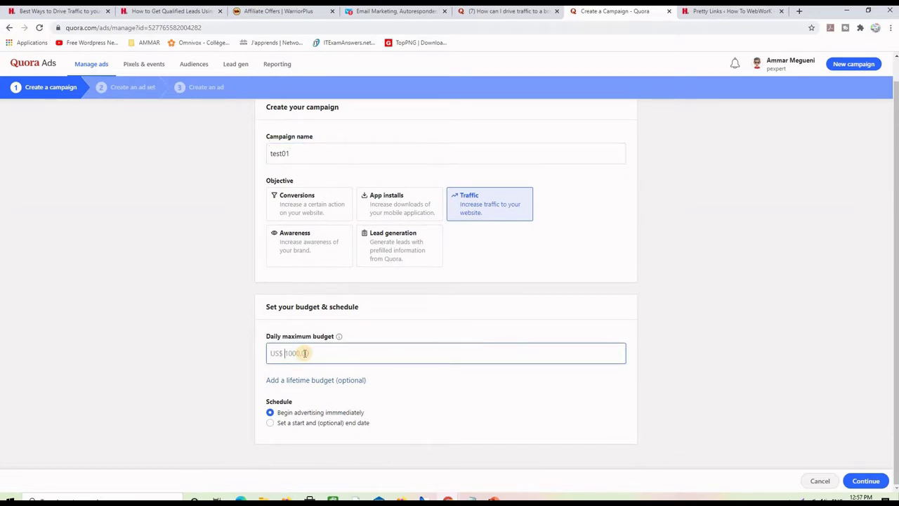
{"action": "type", "text": "1000"}
{"action": "left_click", "coordinate": [861, 483]}
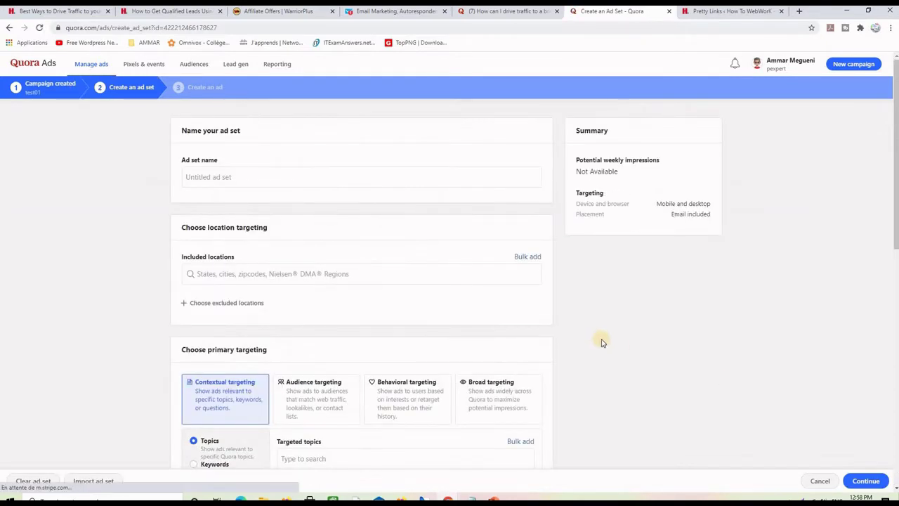
Step: Set the ad set's contextual targeting to Questions and open the bulk question entry
{"action": "scroll", "coordinate": [598, 340], "scroll_direction": "down", "scroll_amount": 2}
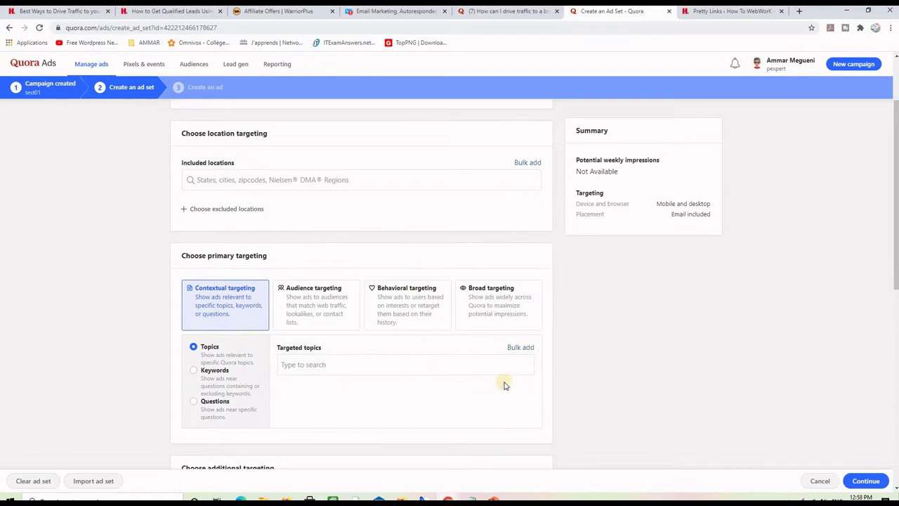
{"action": "left_click", "coordinate": [212, 405]}
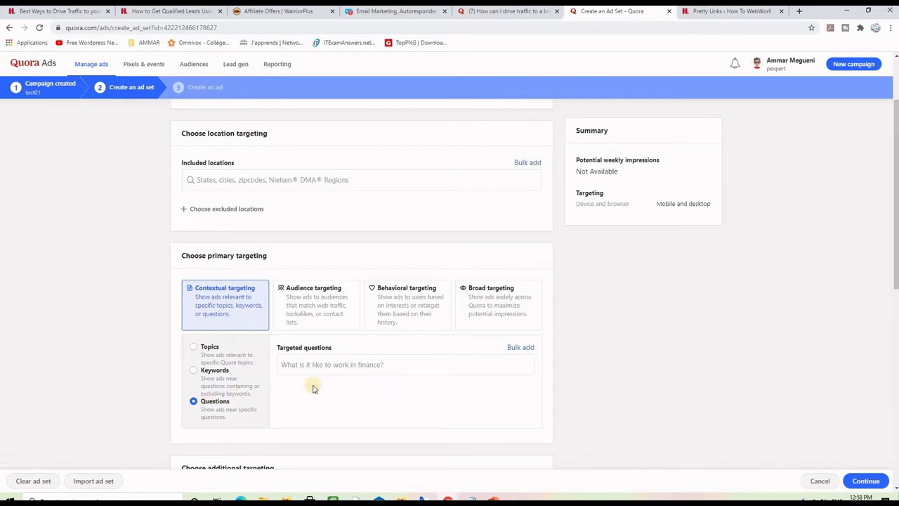
{"action": "left_click", "coordinate": [520, 348]}
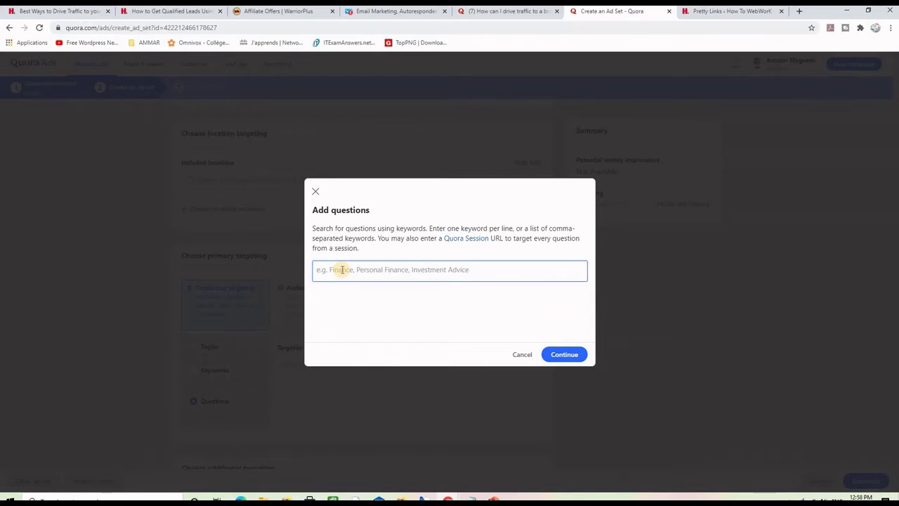
Step: Look up questions for the keyword "traffic", view How can I increase the traffic on my website? and return to the ad set
{"action": "type", "text": "traffic"}
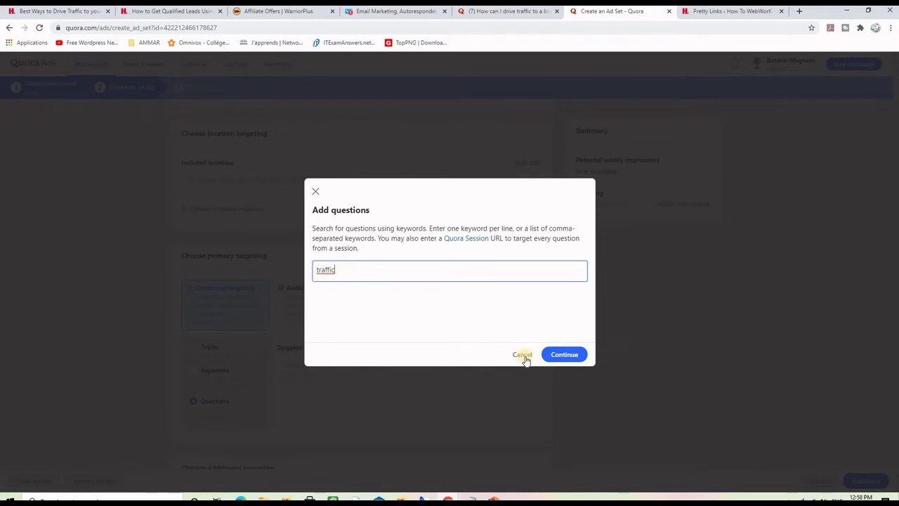
{"action": "left_click", "coordinate": [562, 356]}
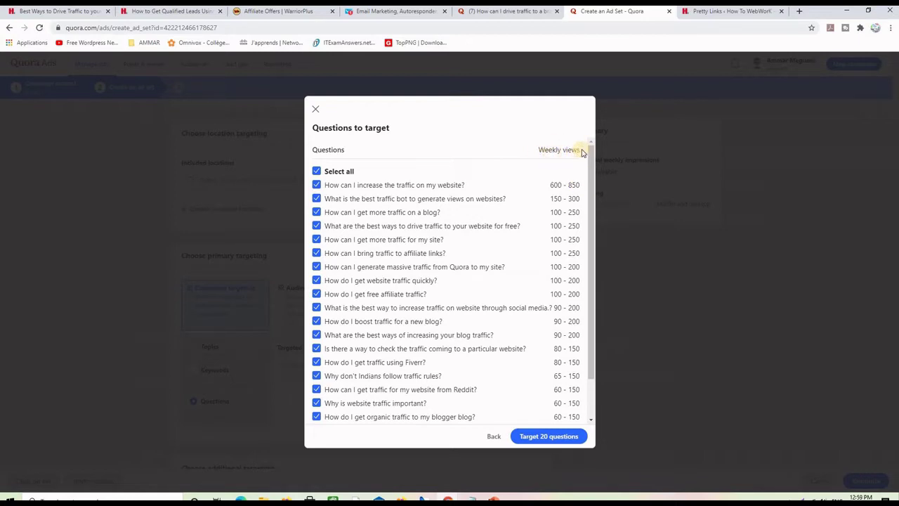
{"action": "left_click", "coordinate": [411, 186]}
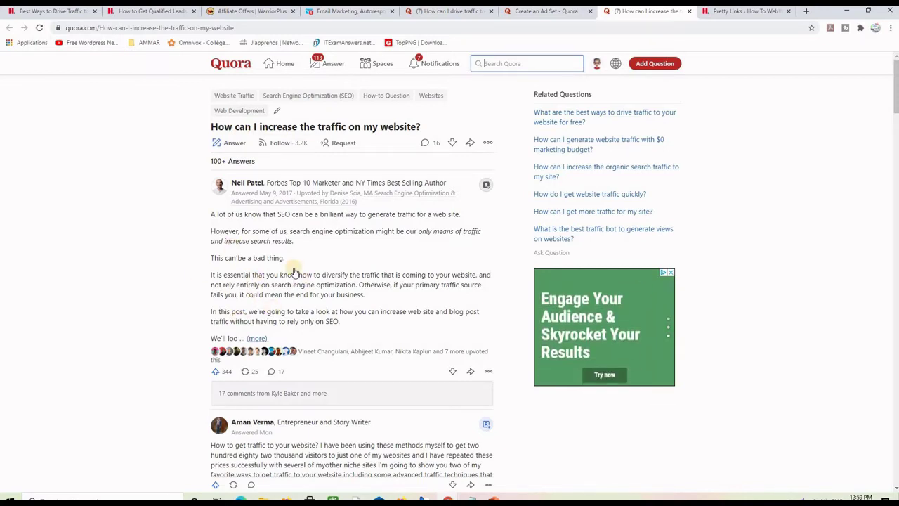
{"action": "left_click", "coordinate": [545, 13]}
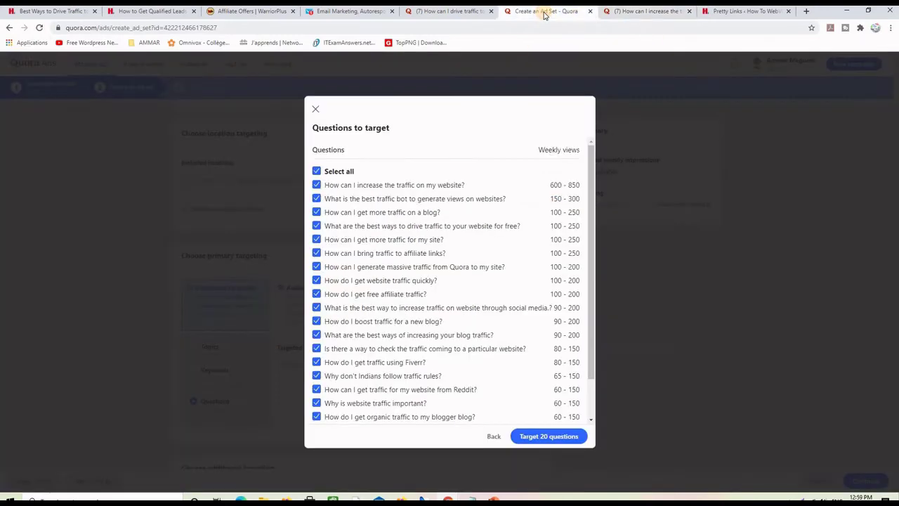
Step: Return to the keyword entry and look up target questions for "leads"
{"action": "left_click", "coordinate": [493, 436]}
{"action": "left_click", "coordinate": [331, 269]}
{"action": "double_click", "coordinate": [333, 272]}
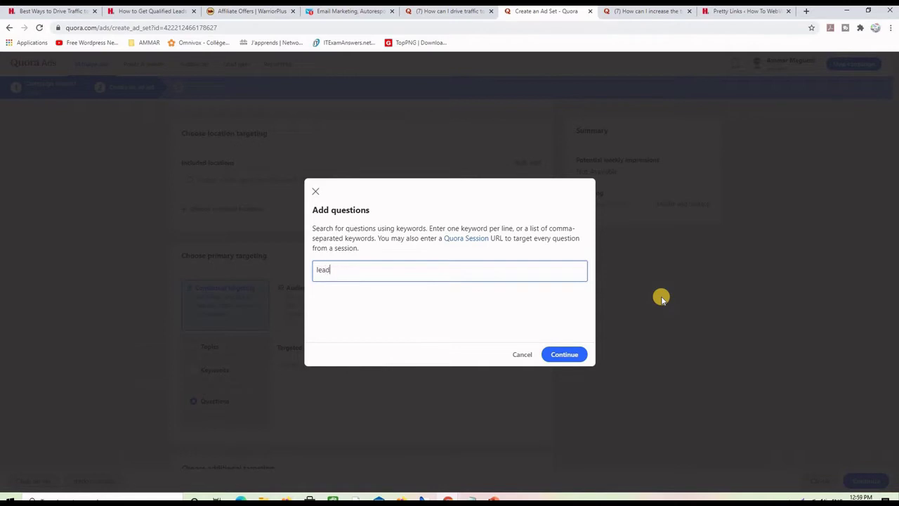
{"action": "left_click", "coordinate": [557, 354]}
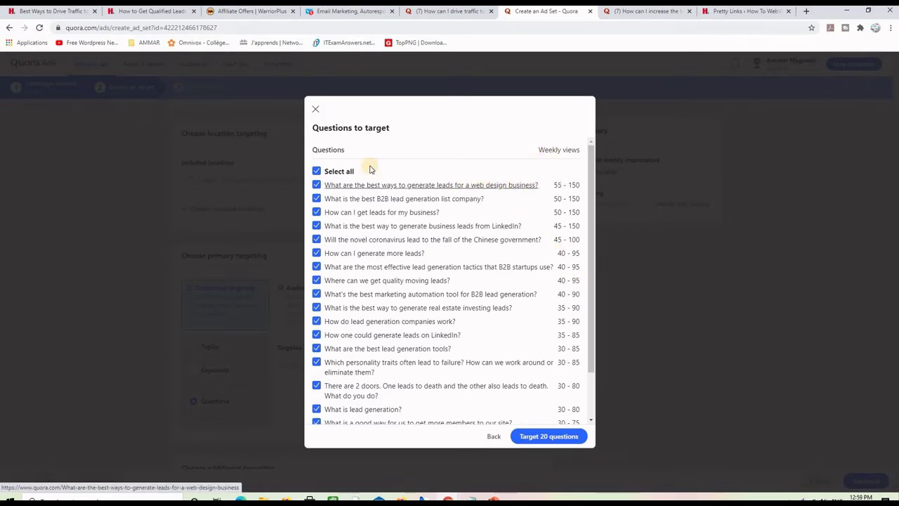
Step: Replace the keyword with "money online" and list the matching target questions with their weekly views
{"action": "left_click", "coordinate": [494, 437]}
{"action": "left_click", "coordinate": [346, 269]}
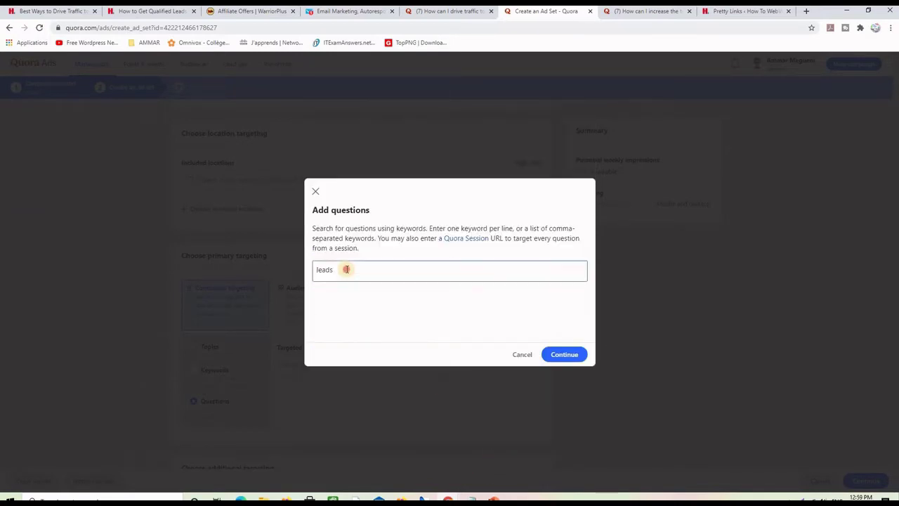
{"action": "left_click_drag", "start_coordinate": [346, 269], "coordinate": [303, 273]}
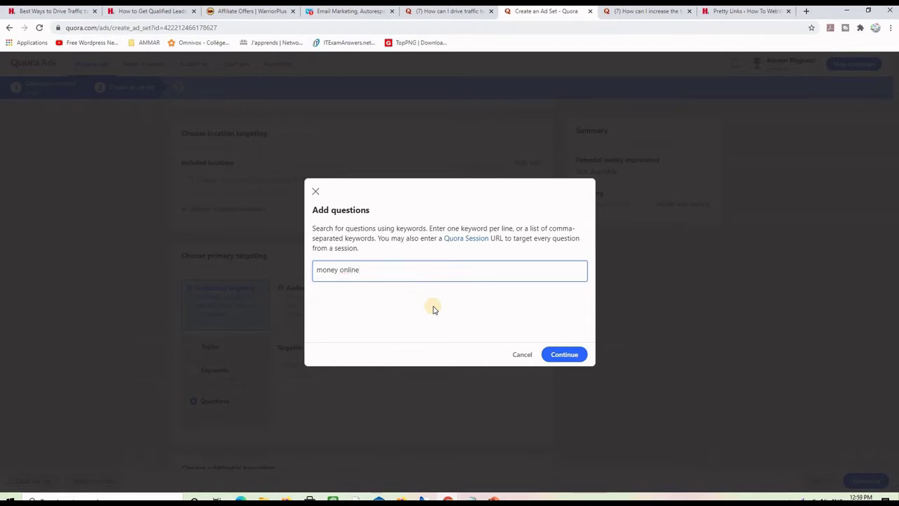
{"action": "left_click", "coordinate": [560, 353]}
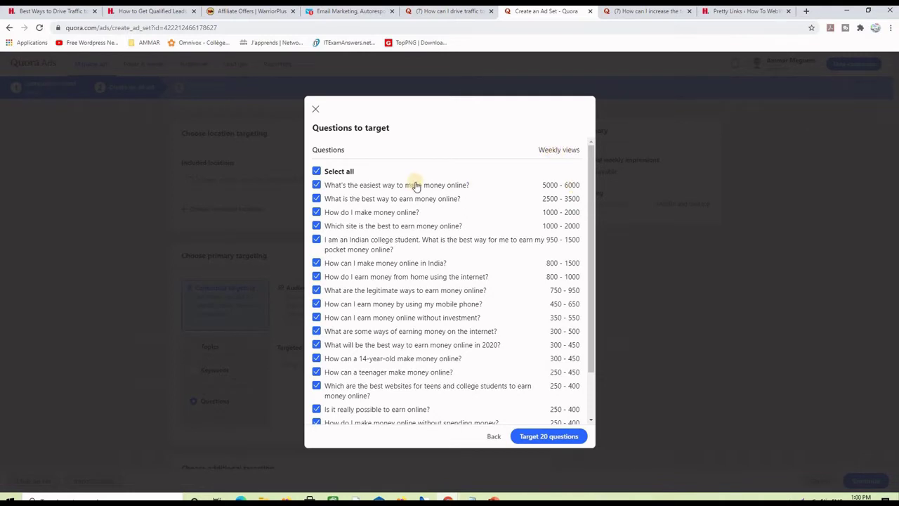
Step: Open the question What's the easiest way to make money online? and skim its first answer, returning to the question
{"action": "left_click", "coordinate": [353, 186]}
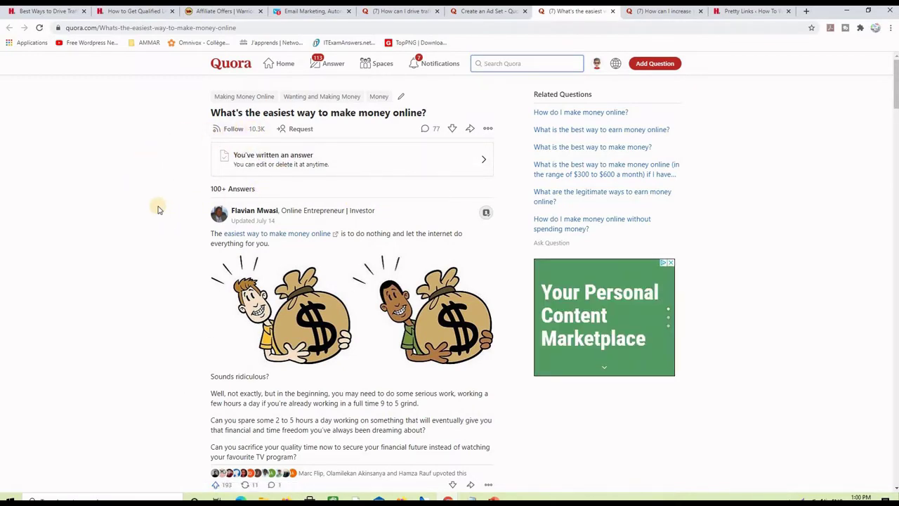
{"action": "scroll", "coordinate": [252, 311], "scroll_direction": "down", "scroll_amount": 2}
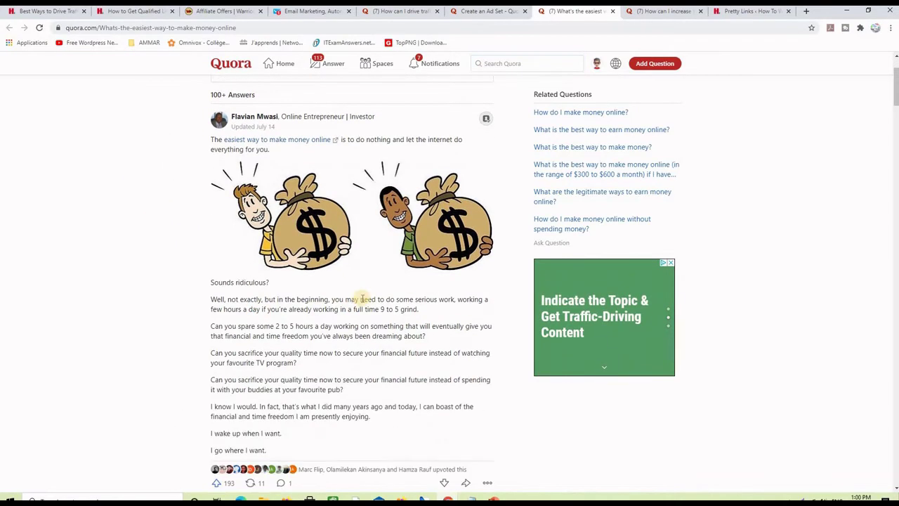
{"action": "scroll", "coordinate": [361, 297], "scroll_direction": "down", "scroll_amount": 5}
{"action": "scroll", "coordinate": [396, 249], "scroll_direction": "up", "scroll_amount": 4}
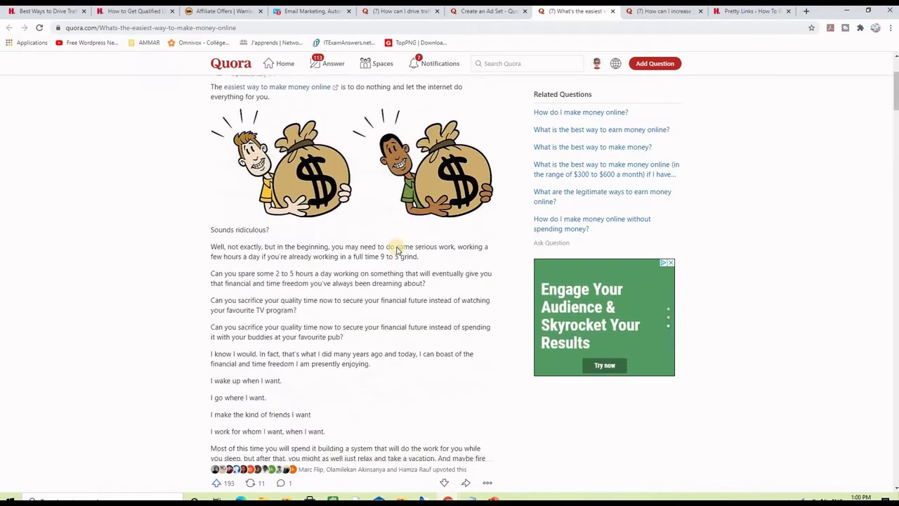
{"action": "scroll", "coordinate": [397, 250], "scroll_direction": "down", "scroll_amount": 5}
{"action": "scroll", "coordinate": [396, 249], "scroll_direction": "down", "scroll_amount": 2}
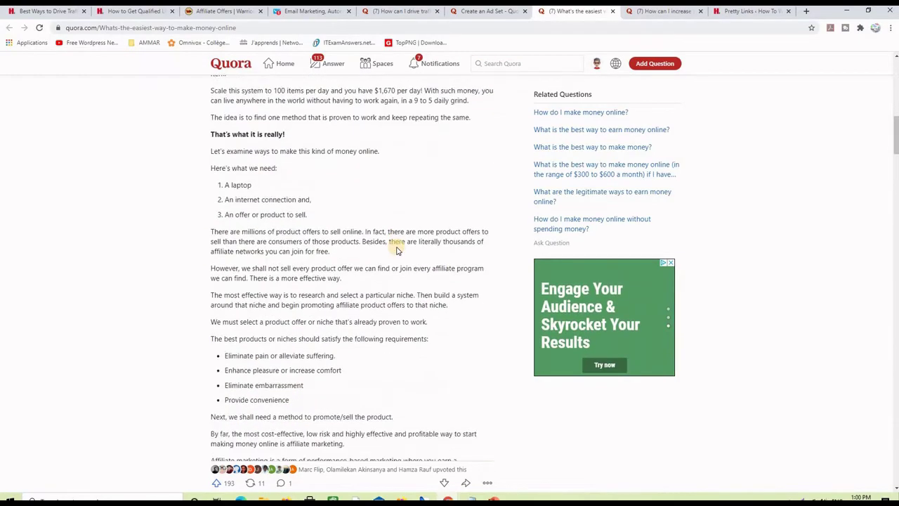
{"action": "scroll", "coordinate": [397, 249], "scroll_direction": "up", "scroll_amount": 8}
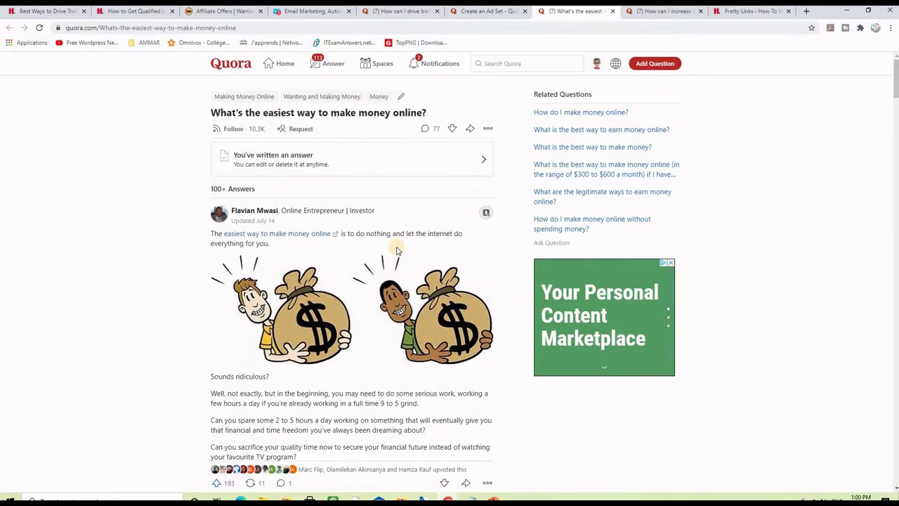
{"action": "scroll", "coordinate": [397, 250], "scroll_direction": "down", "scroll_amount": 7}
{"action": "scroll", "coordinate": [397, 249], "scroll_direction": "down", "scroll_amount": 9}
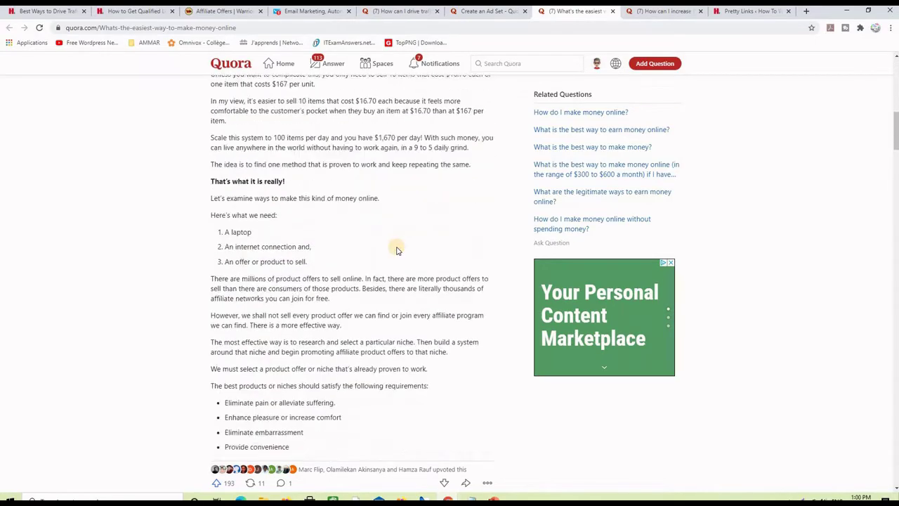
{"action": "scroll", "coordinate": [397, 249], "scroll_direction": "down", "scroll_amount": 4}
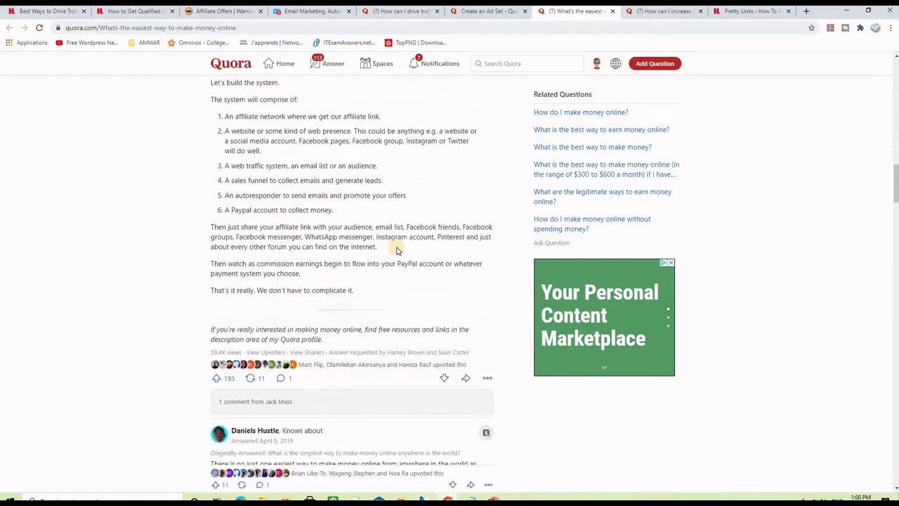
{"action": "scroll", "coordinate": [396, 250], "scroll_direction": "up", "scroll_amount": 6}
{"action": "scroll", "coordinate": [397, 250], "scroll_direction": "up", "scroll_amount": 8}
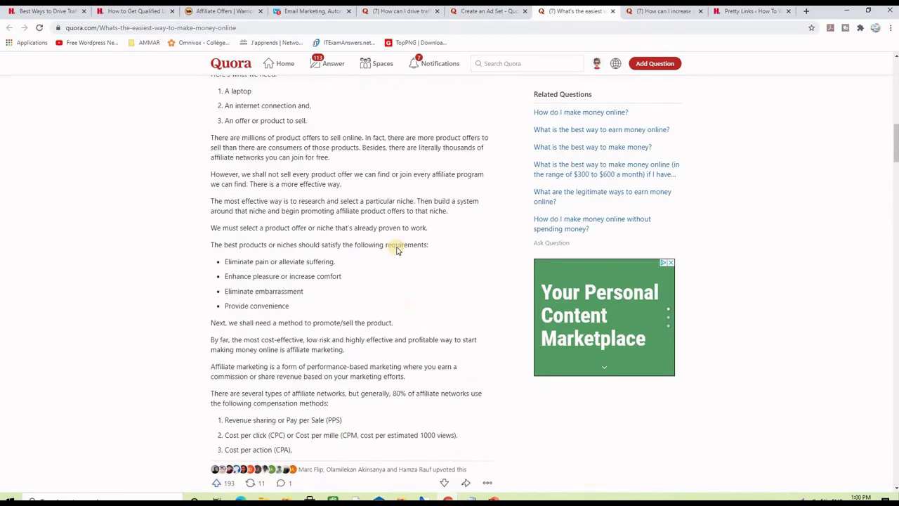
{"action": "scroll", "coordinate": [397, 249], "scroll_direction": "up", "scroll_amount": 3}
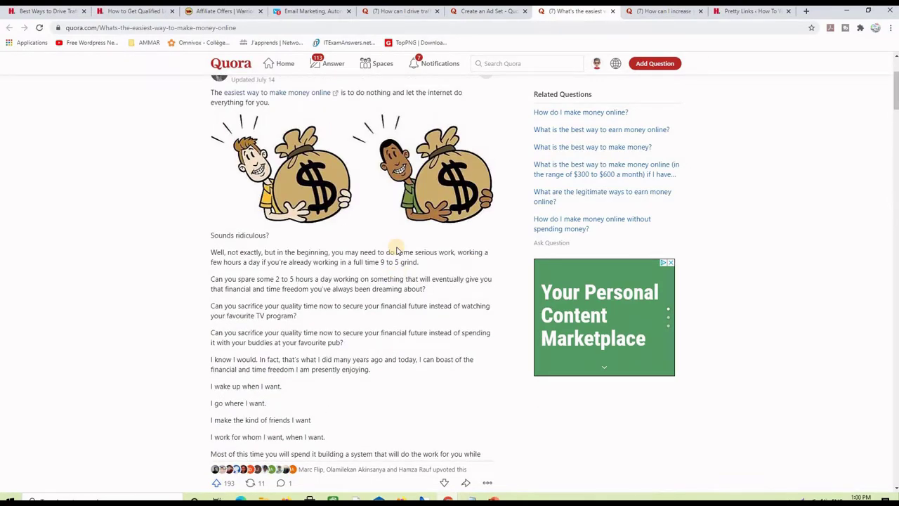
{"action": "scroll", "coordinate": [397, 250], "scroll_direction": "up", "scroll_amount": 2}
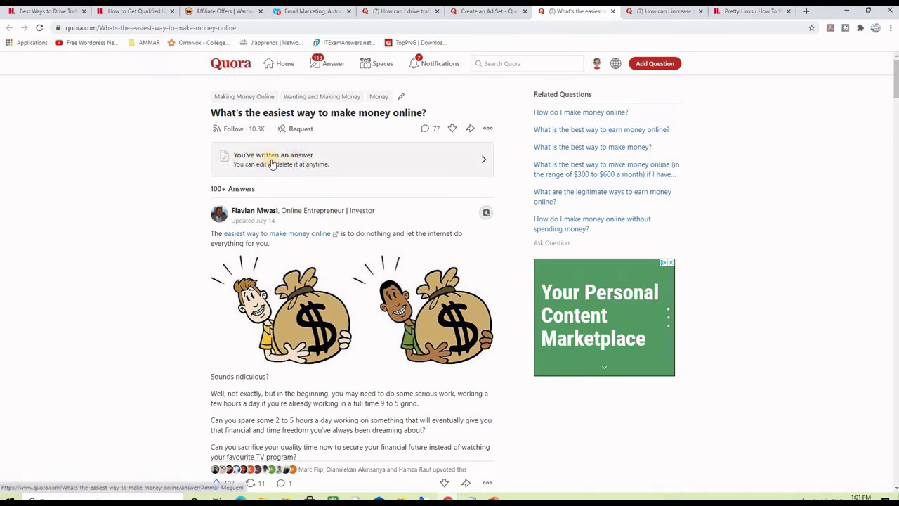
Step: Go back to the ad set's question list and open How do I earn money from home using the internet?
{"action": "left_click", "coordinate": [485, 12]}
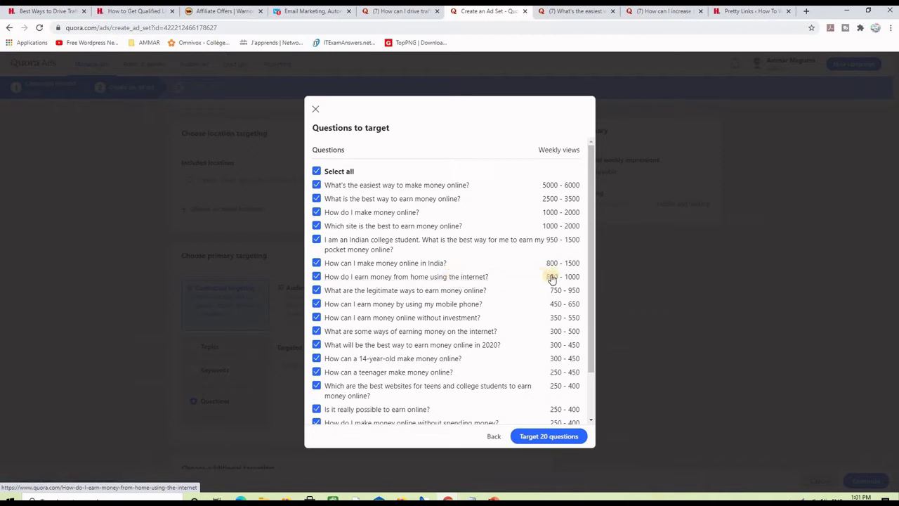
{"action": "left_click", "coordinate": [417, 278]}
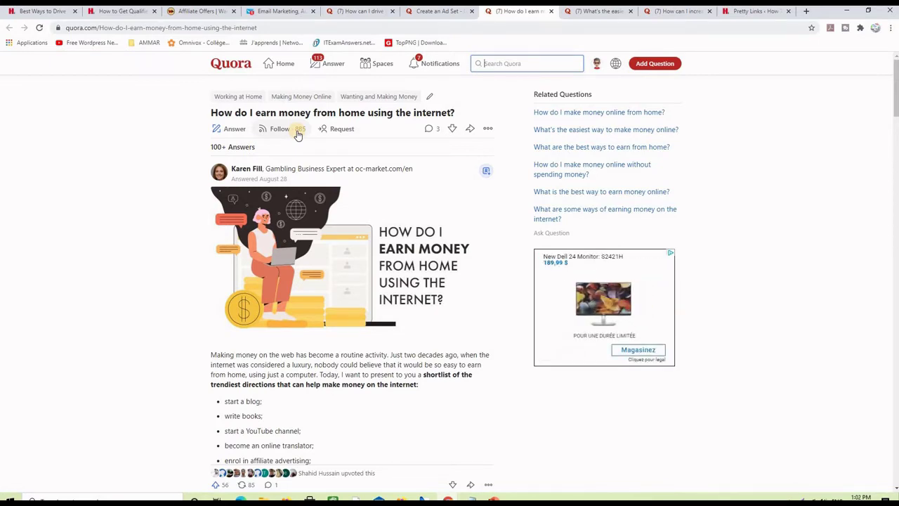
Step: Expand the first answer to How do I earn money from home using the internet? and read through its sections, returning to the question
{"action": "scroll", "coordinate": [373, 361], "scroll_direction": "down", "scroll_amount": 2}
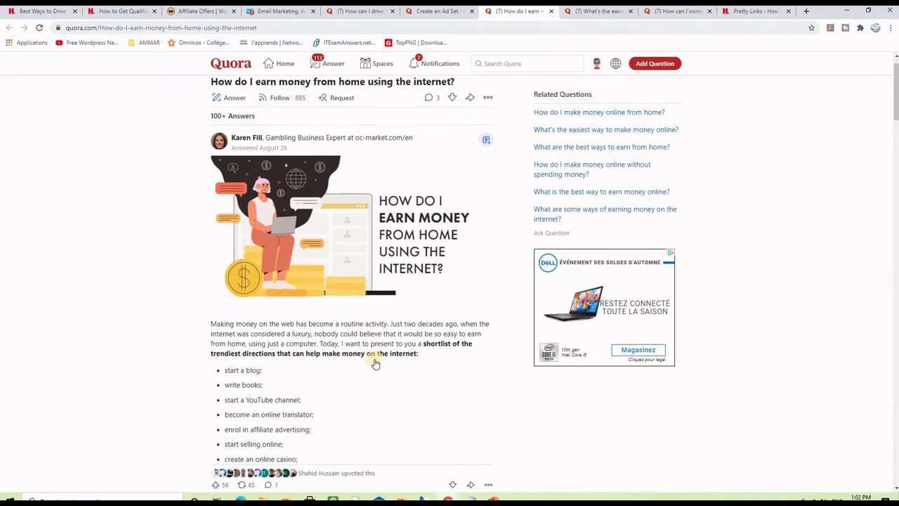
{"action": "scroll", "coordinate": [347, 317], "scroll_direction": "down", "scroll_amount": 5}
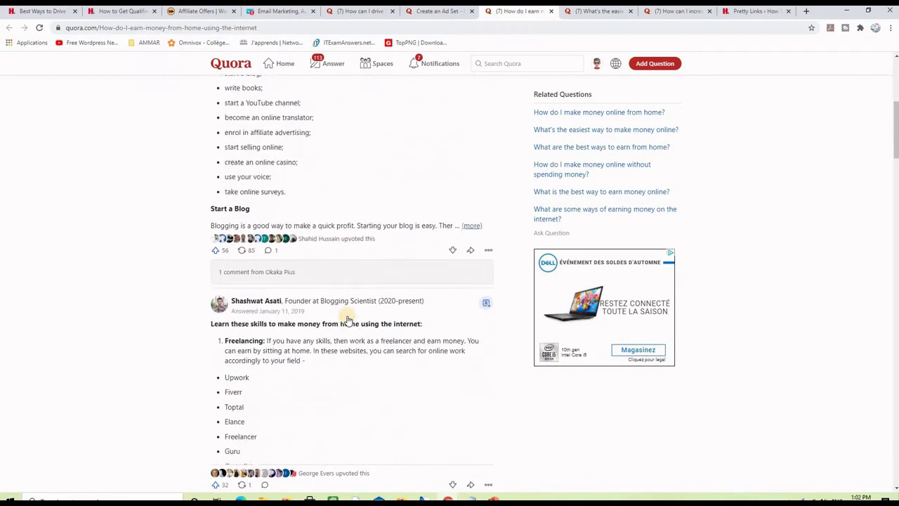
{"action": "scroll", "coordinate": [323, 233], "scroll_direction": "up", "scroll_amount": 4}
{"action": "left_click", "coordinate": [353, 315]}
{"action": "scroll", "coordinate": [353, 315], "scroll_direction": "up", "scroll_amount": 2}
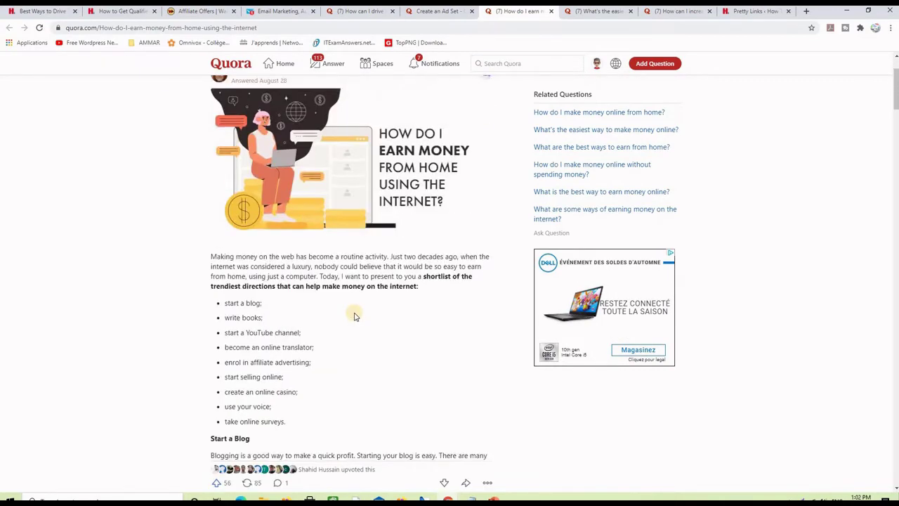
{"action": "scroll", "coordinate": [353, 315], "scroll_direction": "down", "scroll_amount": 3}
{"action": "scroll", "coordinate": [354, 316], "scroll_direction": "down", "scroll_amount": 8}
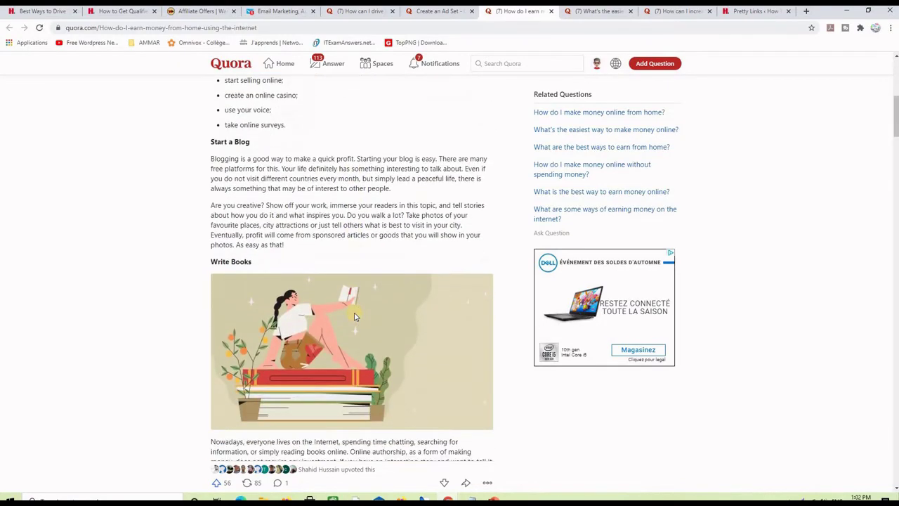
{"action": "scroll", "coordinate": [355, 316], "scroll_direction": "down", "scroll_amount": 13}
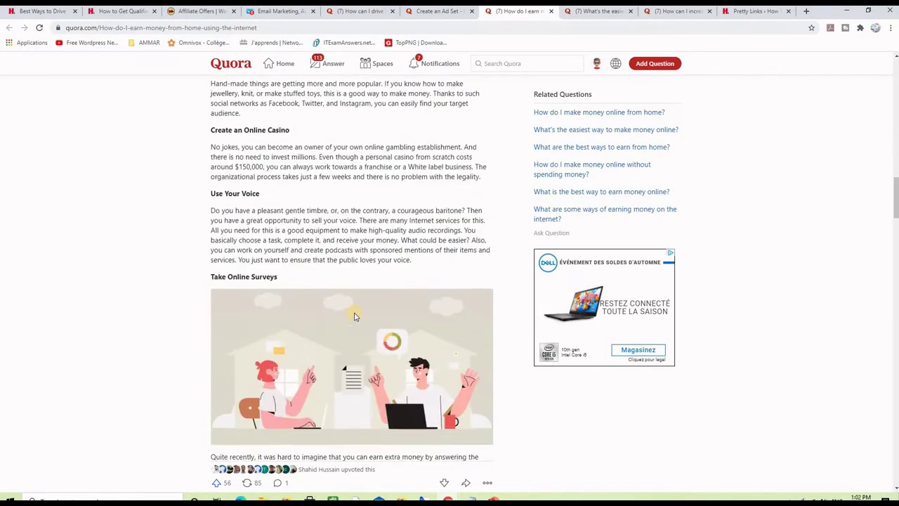
{"action": "scroll", "coordinate": [354, 314], "scroll_direction": "up", "scroll_amount": 20}
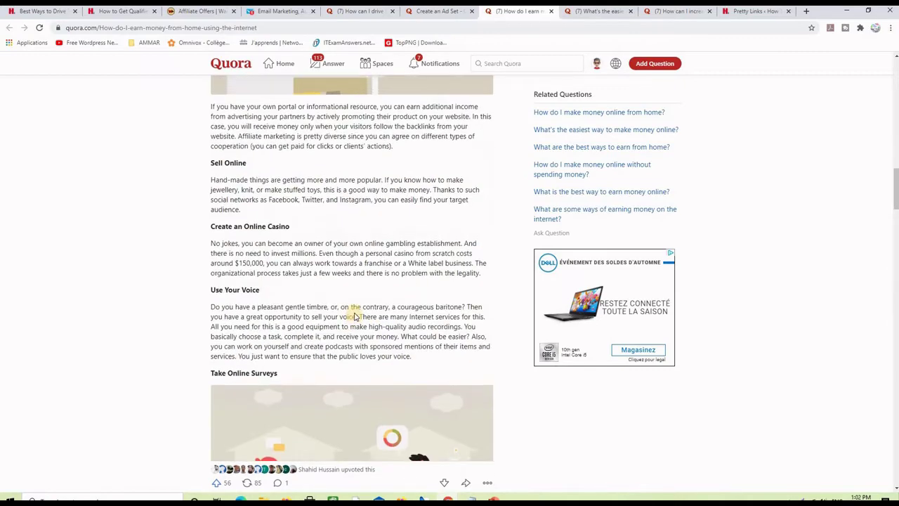
{"action": "scroll", "coordinate": [355, 316], "scroll_direction": "up", "scroll_amount": 6}
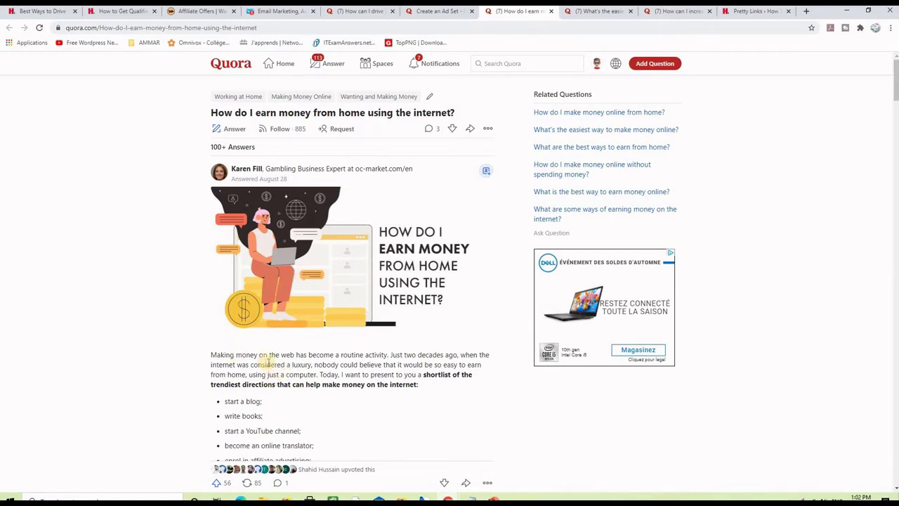
Step: Mark the question How do I earn money from home using the internet? with the Answer Later option
{"action": "left_click", "coordinate": [487, 131]}
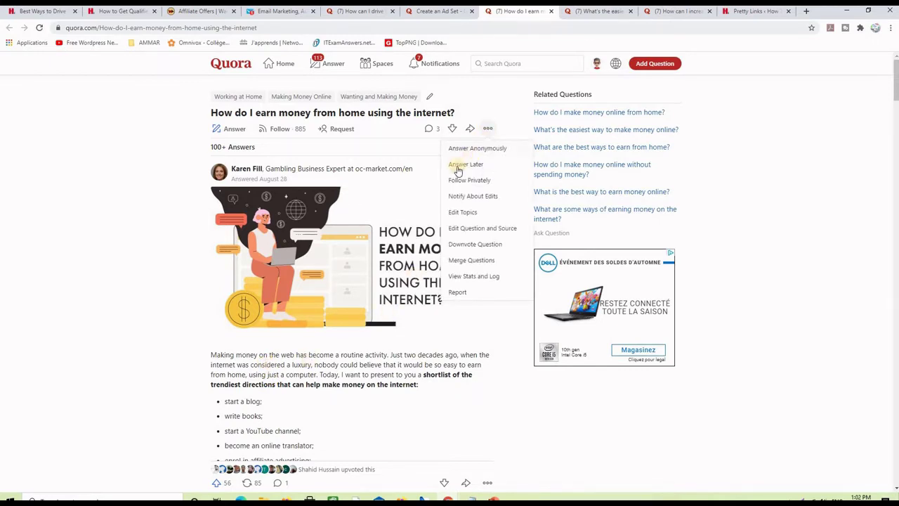
{"action": "left_click", "coordinate": [457, 169]}
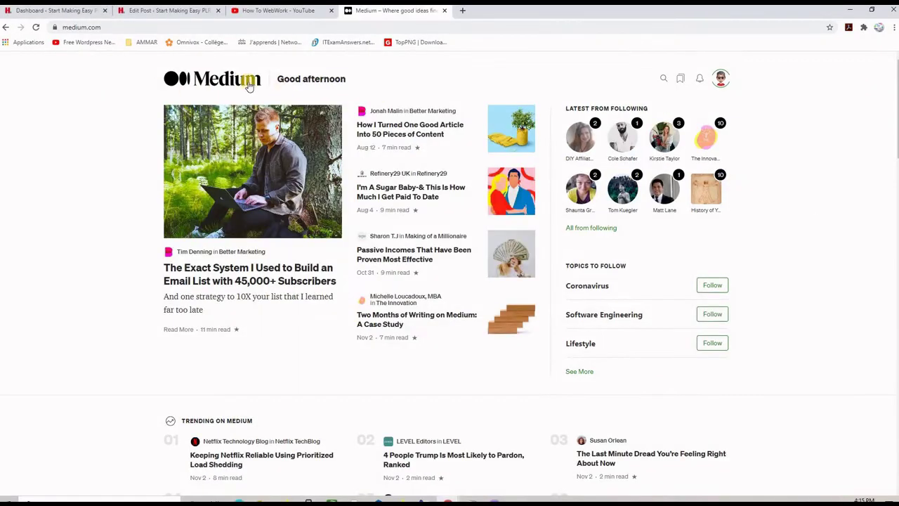
Step: On Medium, look through the account's publications and open the Work & Make Money Online publication
{"action": "left_click", "coordinate": [720, 83]}
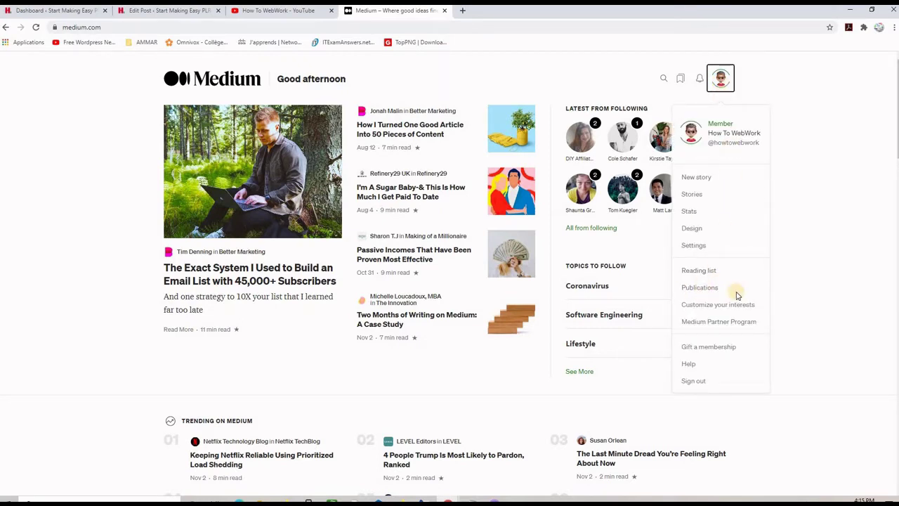
{"action": "left_click", "coordinate": [700, 288]}
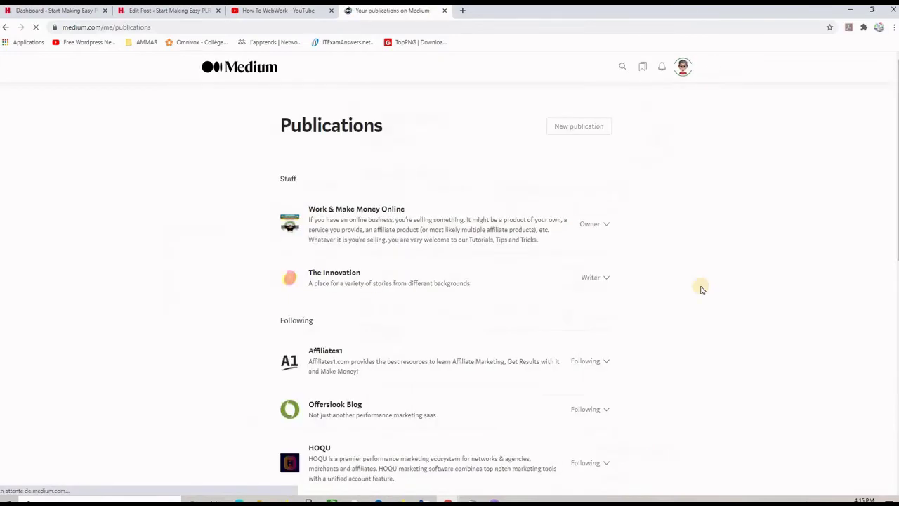
{"action": "scroll", "coordinate": [427, 204], "scroll_direction": "down", "scroll_amount": 2}
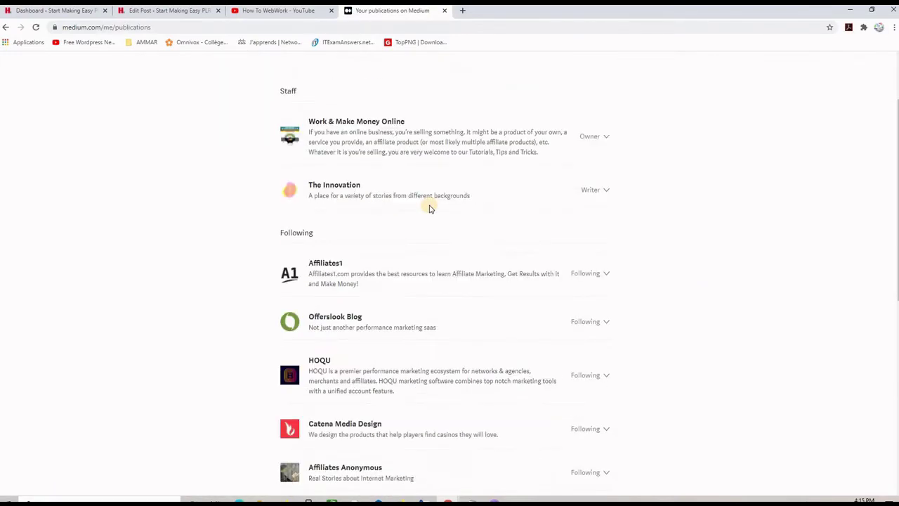
{"action": "scroll", "coordinate": [545, 227], "scroll_direction": "up", "scroll_amount": 2}
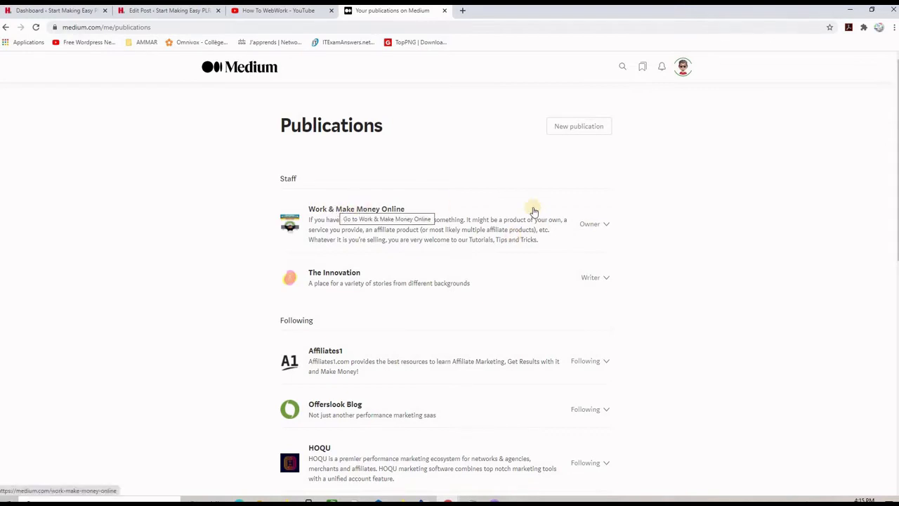
{"action": "left_click", "coordinate": [323, 213]}
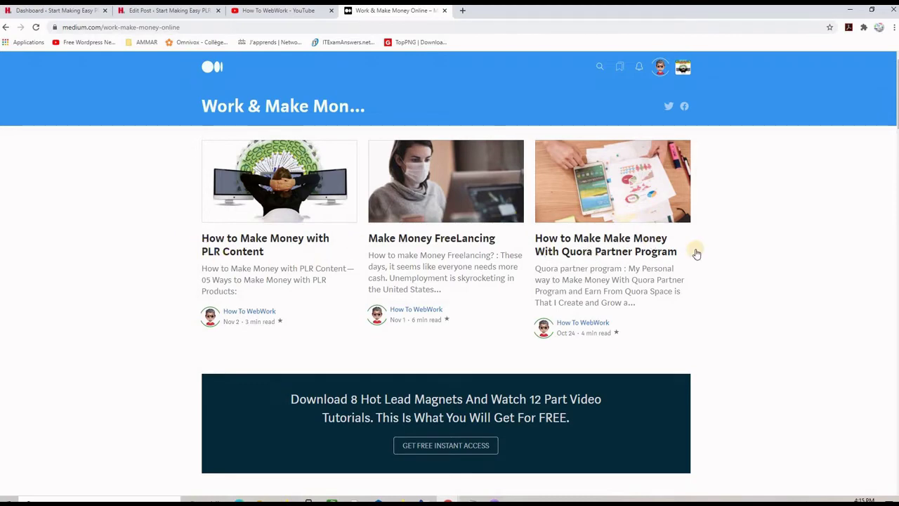
Step: Browse the stories published in Work & Make Money Online, returning to the free traffic and email marketing articles
{"action": "scroll", "coordinate": [752, 260], "scroll_direction": "down", "scroll_amount": 5}
{"action": "scroll", "coordinate": [755, 257], "scroll_direction": "down", "scroll_amount": 7}
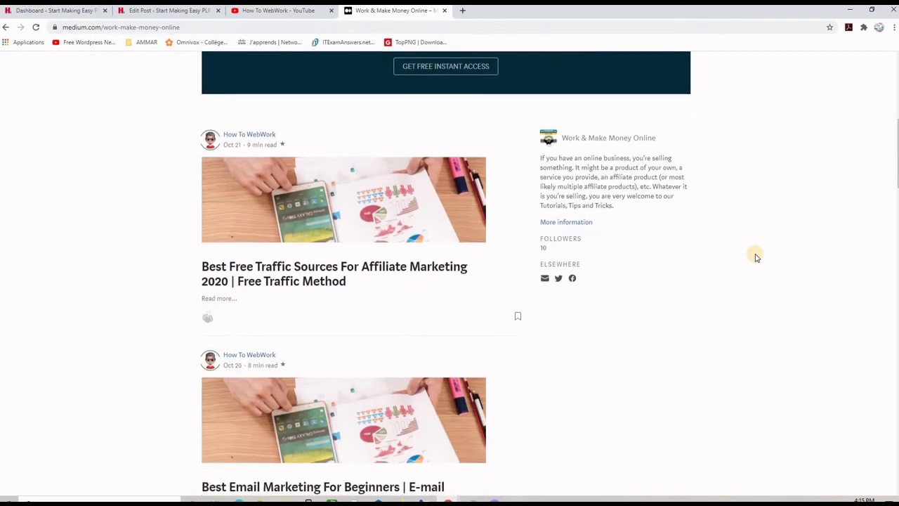
{"action": "scroll", "coordinate": [755, 257], "scroll_direction": "down", "scroll_amount": 1}
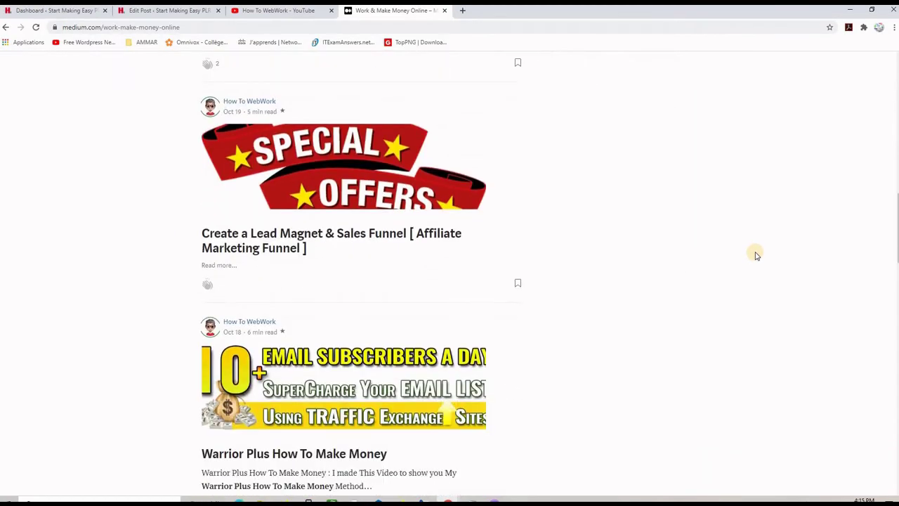
{"action": "scroll", "coordinate": [755, 256], "scroll_direction": "down", "scroll_amount": 4}
{"action": "scroll", "coordinate": [753, 258], "scroll_direction": "up", "scroll_amount": 8}
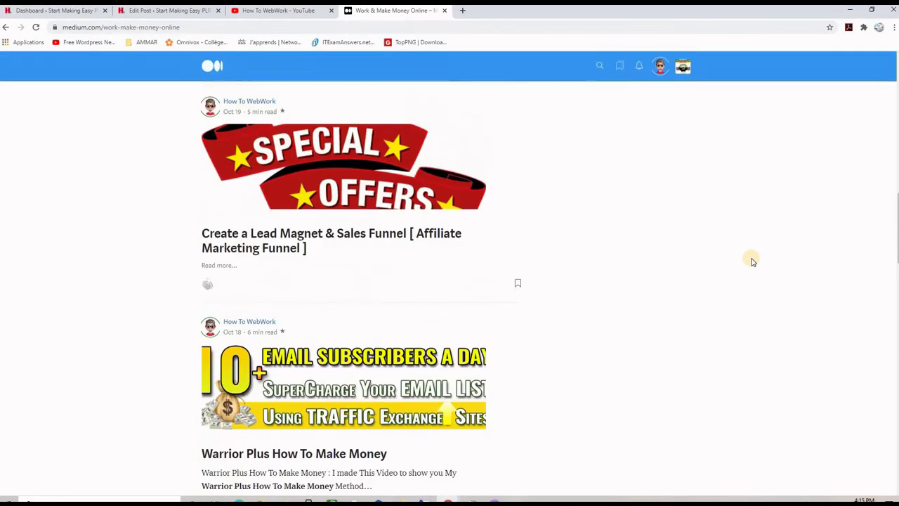
{"action": "scroll", "coordinate": [730, 242], "scroll_direction": "up", "scroll_amount": 3}
{"action": "scroll", "coordinate": [718, 228], "scroll_direction": "down", "scroll_amount": 3}
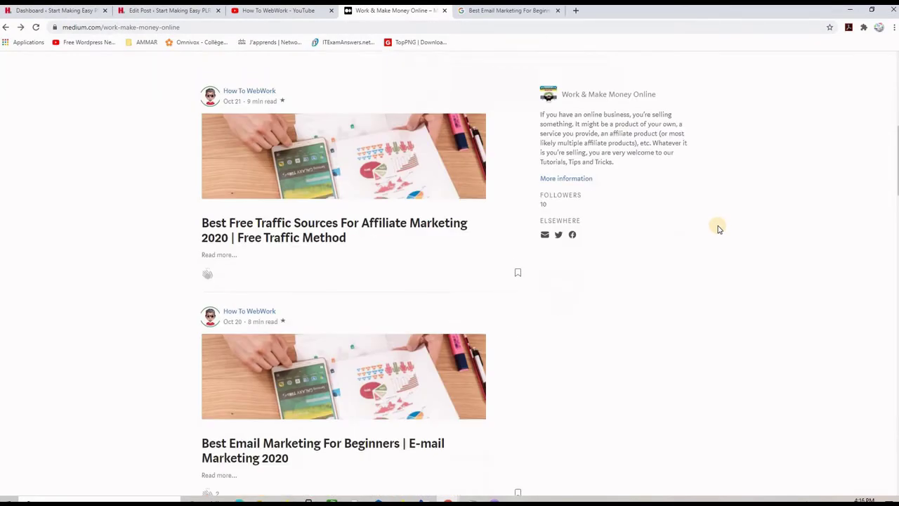
Step: Open the Best Free Traffic Sources For Affiliate Marketing 2020 story and follow its paid traffic link to the linked blog post
{"action": "left_click", "coordinate": [266, 130]}
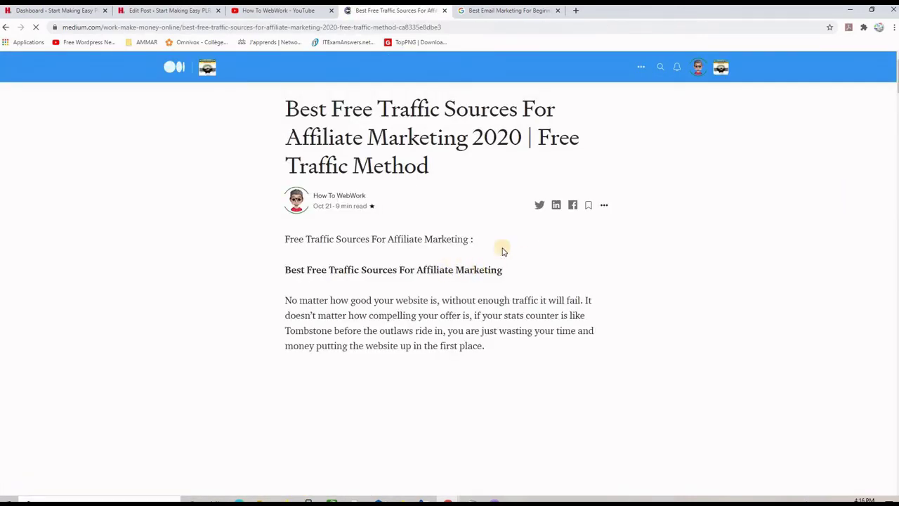
{"action": "scroll", "coordinate": [442, 260], "scroll_direction": "down", "scroll_amount": 6}
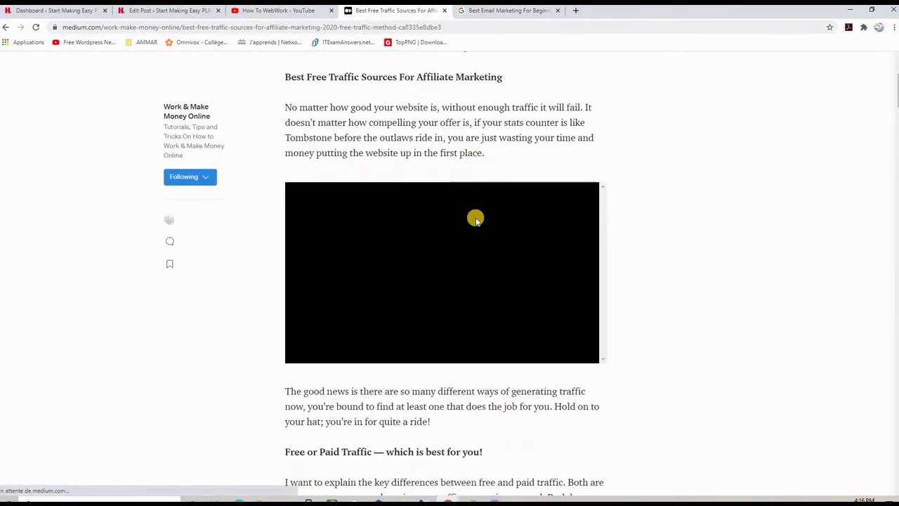
{"action": "scroll", "coordinate": [475, 218], "scroll_direction": "down", "scroll_amount": 1}
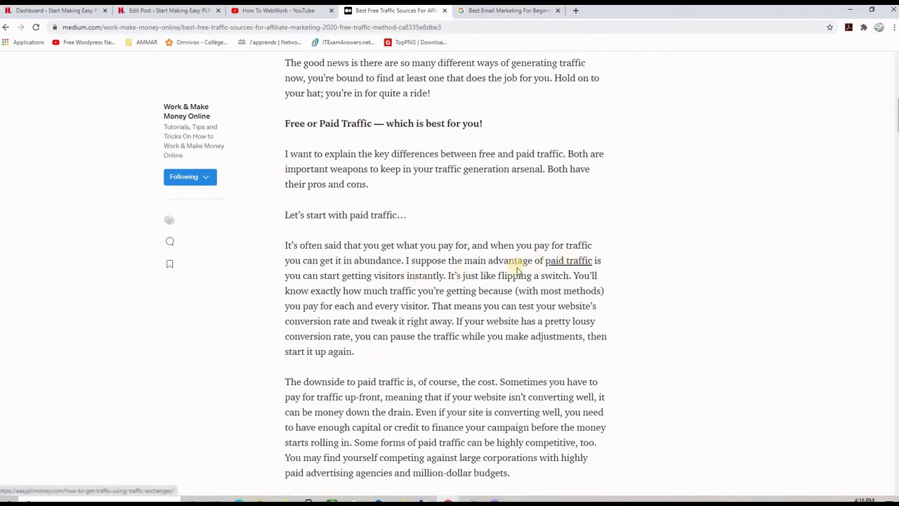
{"action": "left_click", "coordinate": [573, 262]}
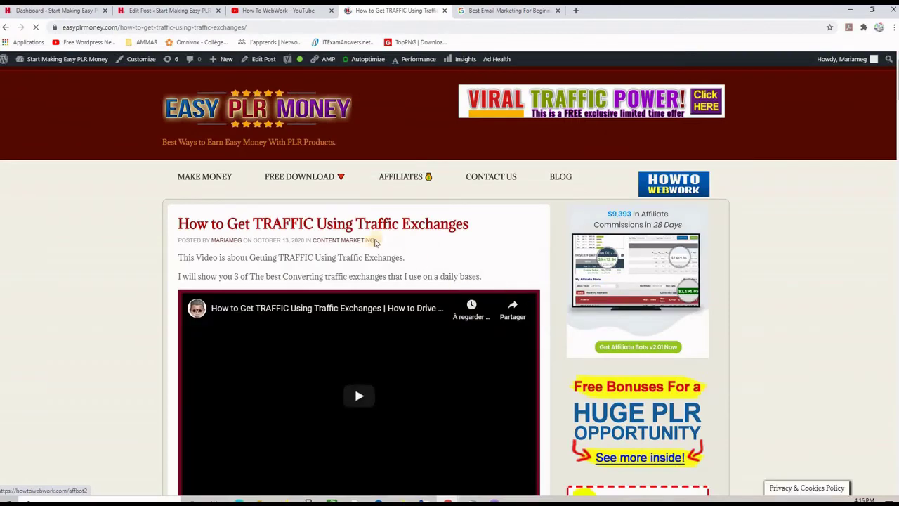
{"action": "scroll", "coordinate": [803, 368], "scroll_direction": "down", "scroll_amount": 5}
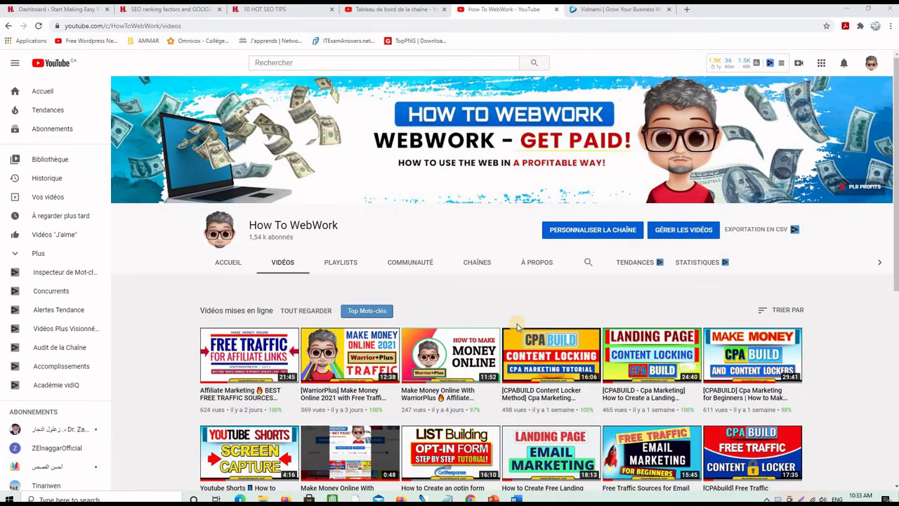
Step: Switch to the Vidnami website and examine its sample content, influencer, course and Facebook ad videos
{"action": "left_click", "coordinate": [602, 11]}
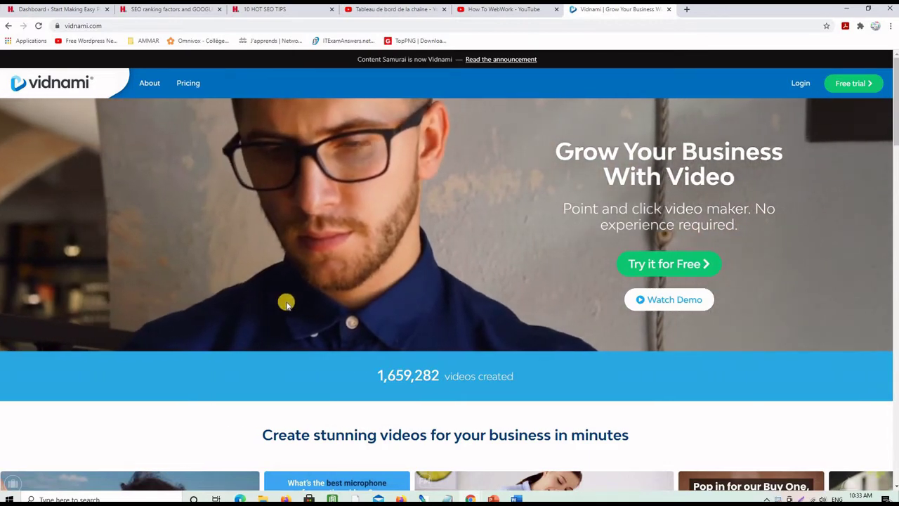
{"action": "scroll", "coordinate": [287, 302], "scroll_direction": "down", "scroll_amount": 4}
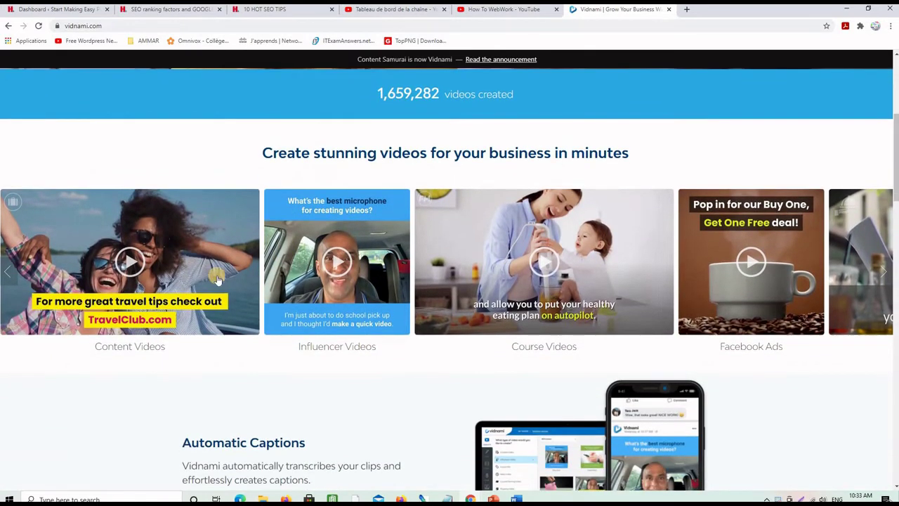
{"action": "scroll", "coordinate": [750, 305], "scroll_direction": "down", "scroll_amount": 2}
{"action": "scroll", "coordinate": [750, 307], "scroll_direction": "up", "scroll_amount": 3}
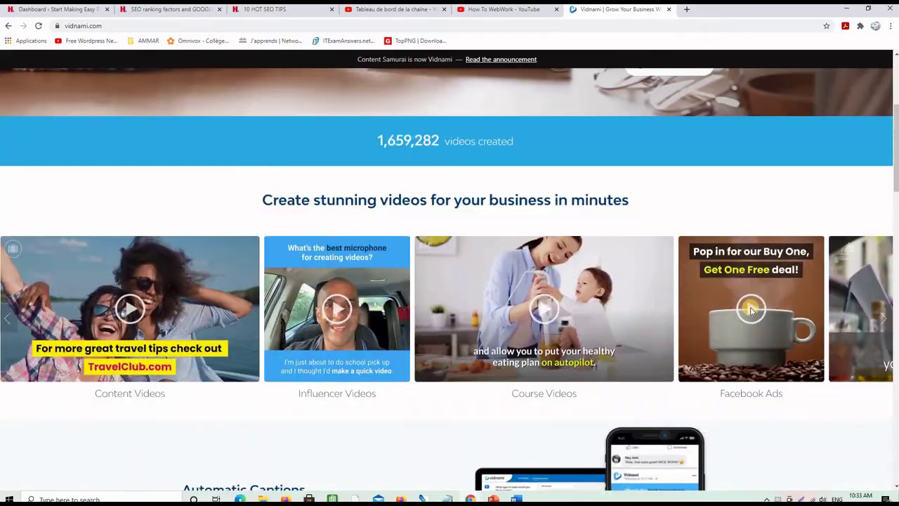